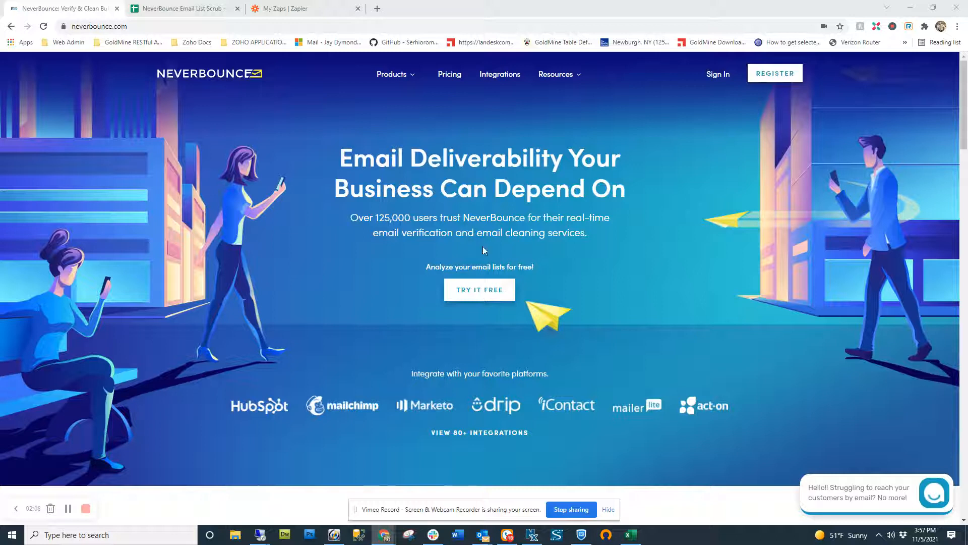
# Sign in to the NeverBounce account with the saved credentials.
pyautogui.click(716, 74)
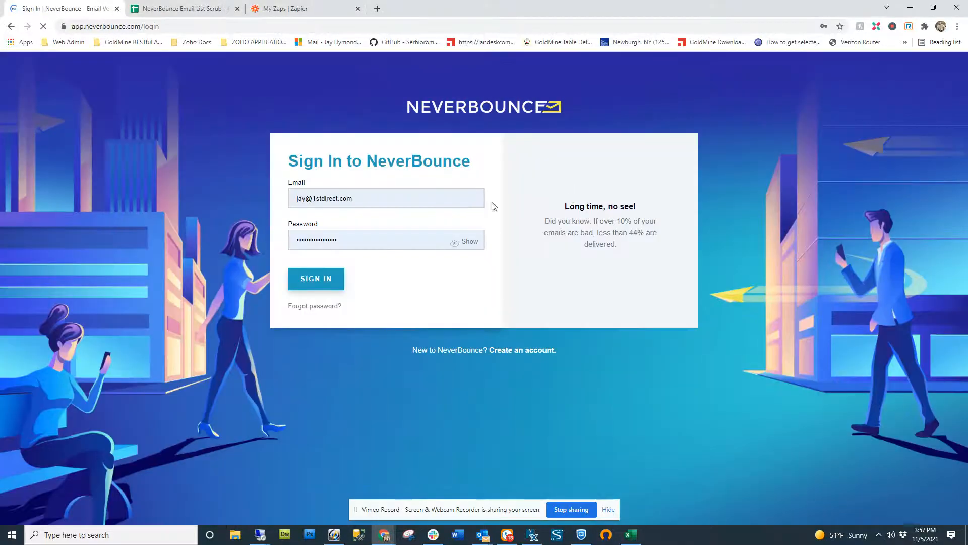
pyautogui.click(313, 273)
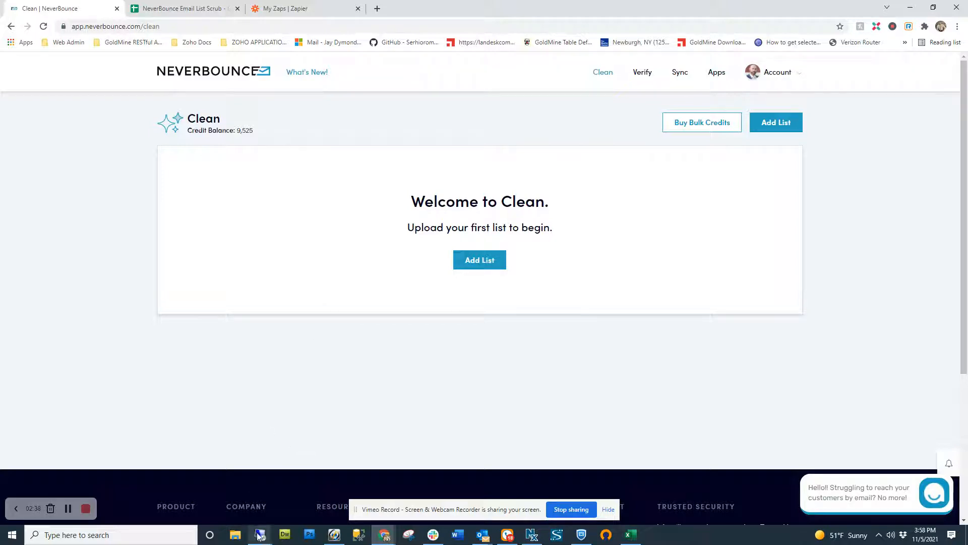
# Switch to the remote GoldMine session and enlarge the process monitor area below the Air H2O, LLC contact record.
pyautogui.moveTo(259, 535)
pyautogui.click(282, 507)
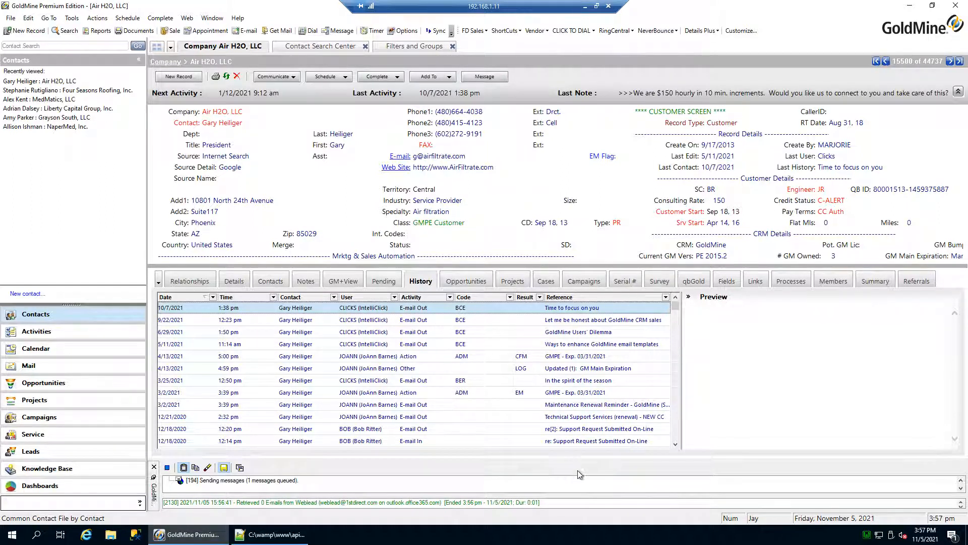
pyautogui.moveTo(580, 464); pyautogui.dragTo(575, 448)
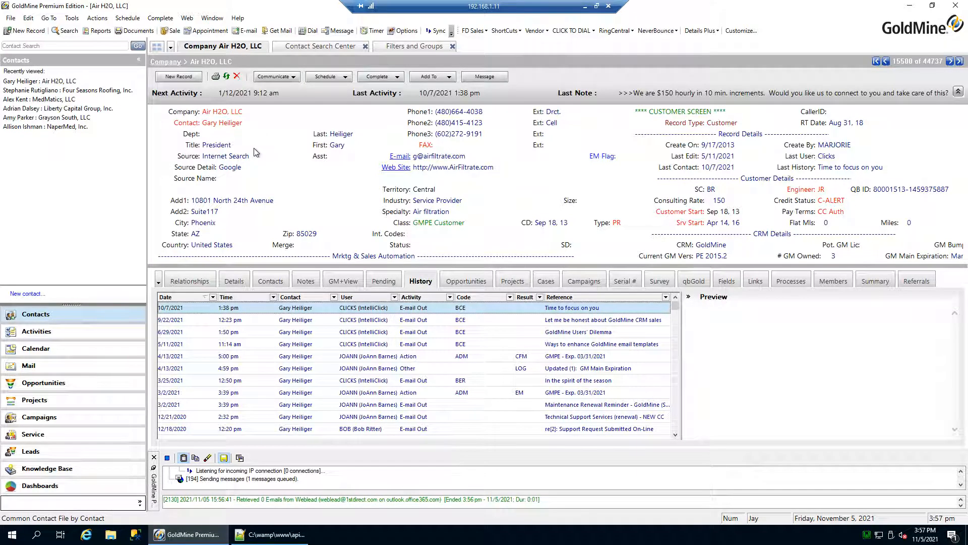
# Run the Neverbounce Webhook App for the Air H2O, LLC contact and close the browser window after checking the response.
pyautogui.click(663, 33)
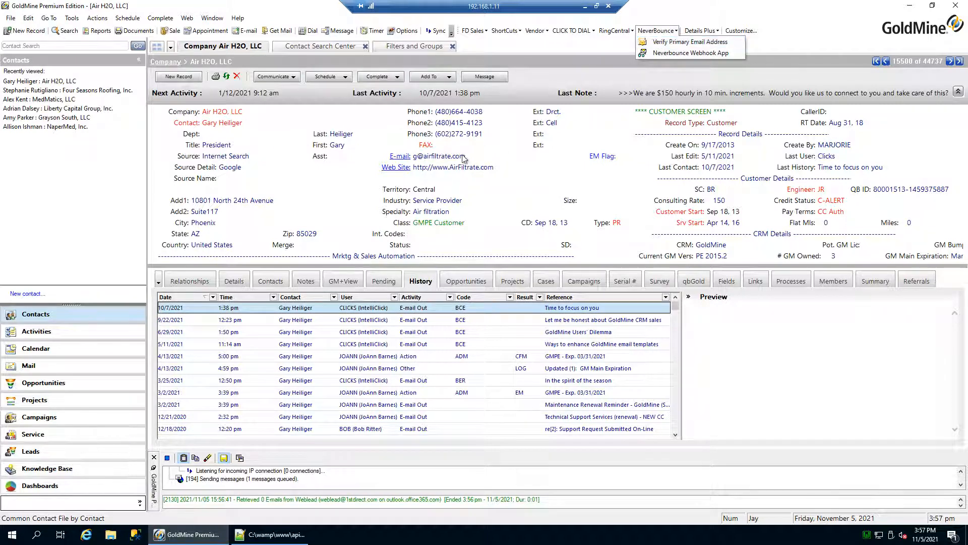
pyautogui.click(691, 52)
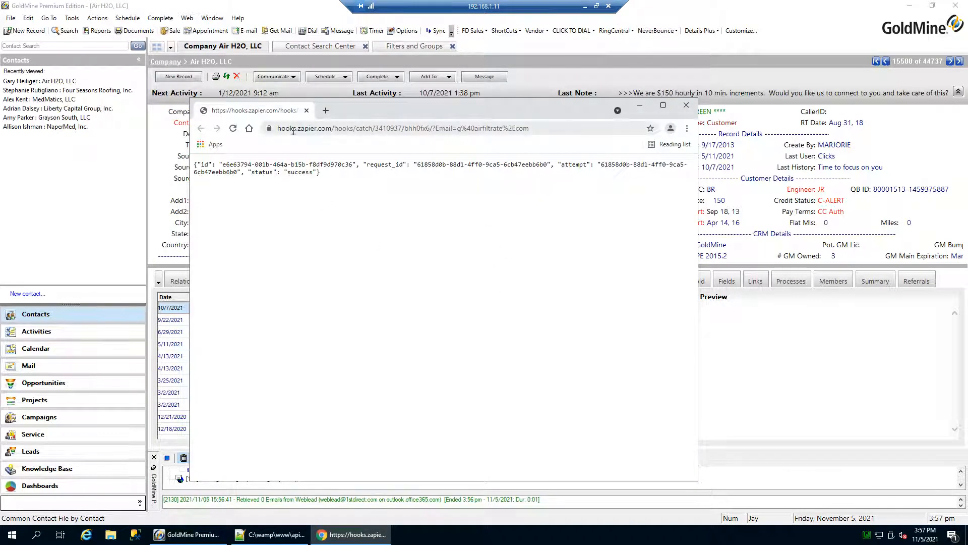
pyautogui.tripleClick(205, 172)
pyautogui.click(285, 185)
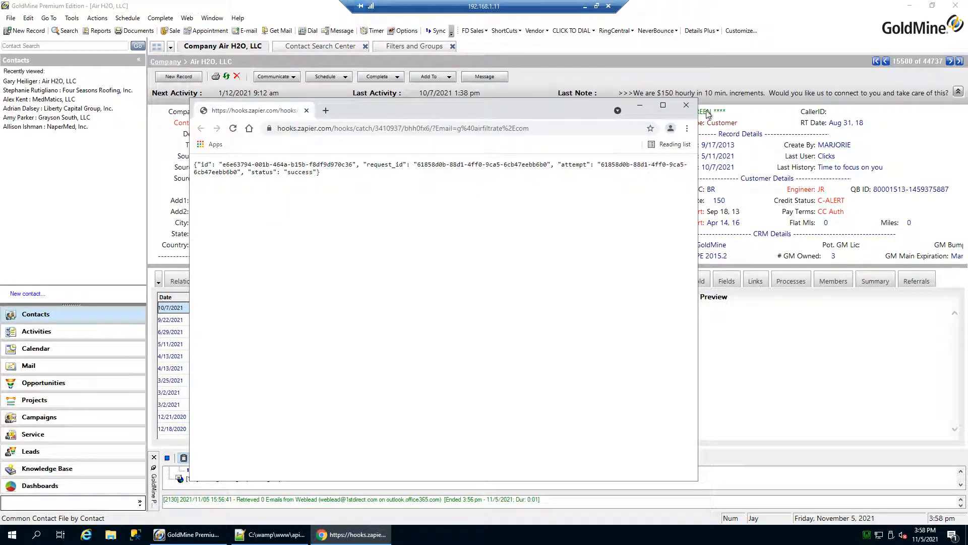
pyautogui.click(686, 107)
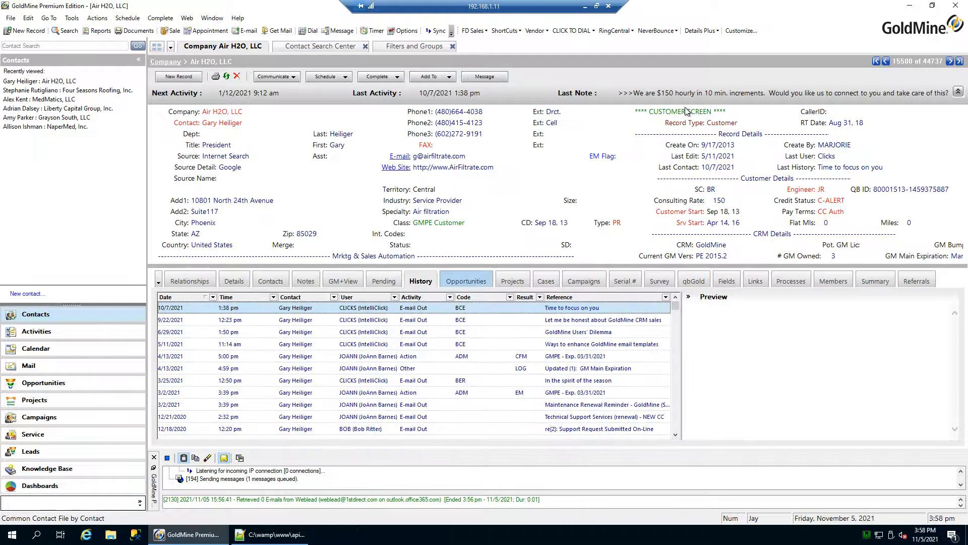
# Refresh the Air H2O, LLC contact's history and examine the previews of the NeverBounce.com Email Verified entries.
pyautogui.click(383, 281)
pyautogui.click(421, 281)
pyautogui.click(622, 319)
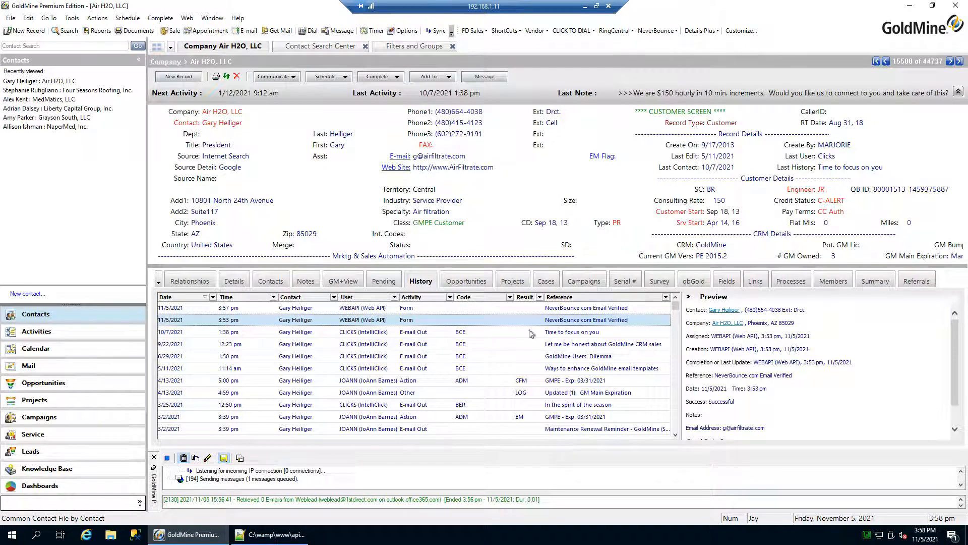
pyautogui.scroll(-2, 708, 360)
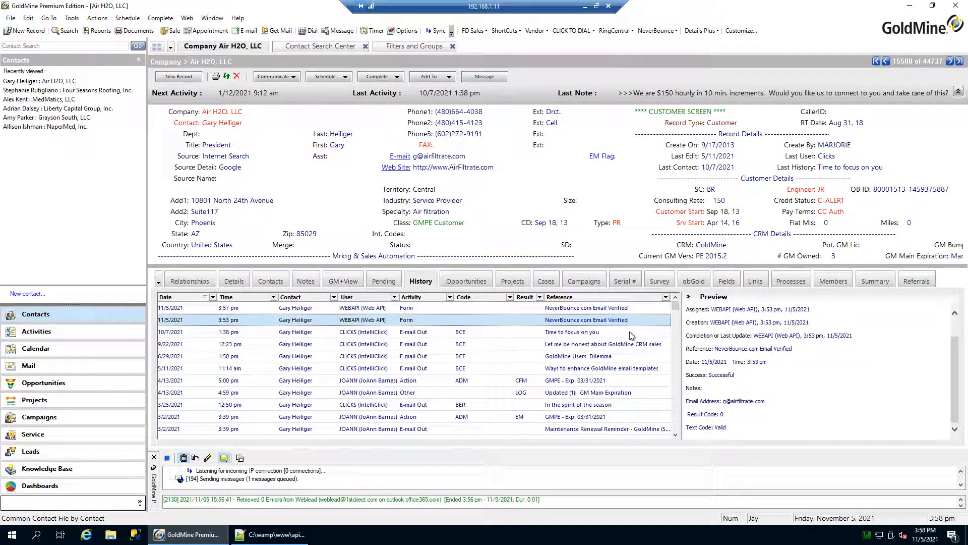
pyautogui.click(623, 309)
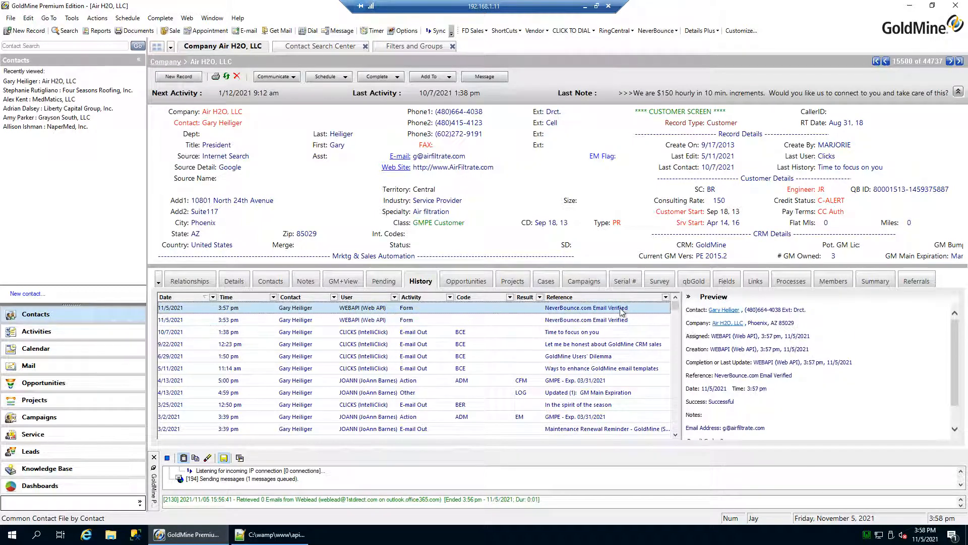
# Delete the 3:53 pm NeverBounce.com Email Verified entry from the history and review the 3:57 pm entry's details.
pyautogui.rightClick(647, 321)
pyautogui.click(670, 366)
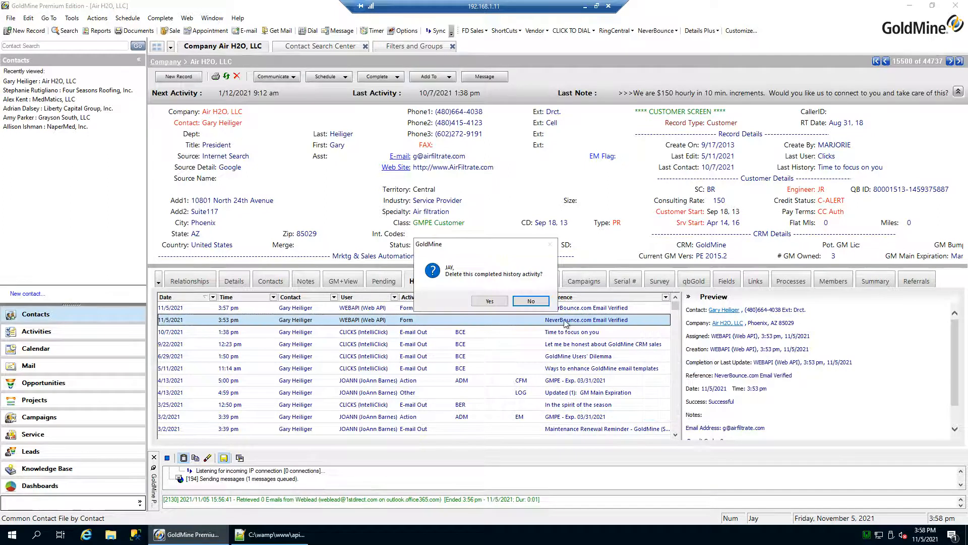
pyautogui.click(489, 300)
pyautogui.click(601, 311)
pyautogui.scroll(-1, 757, 375)
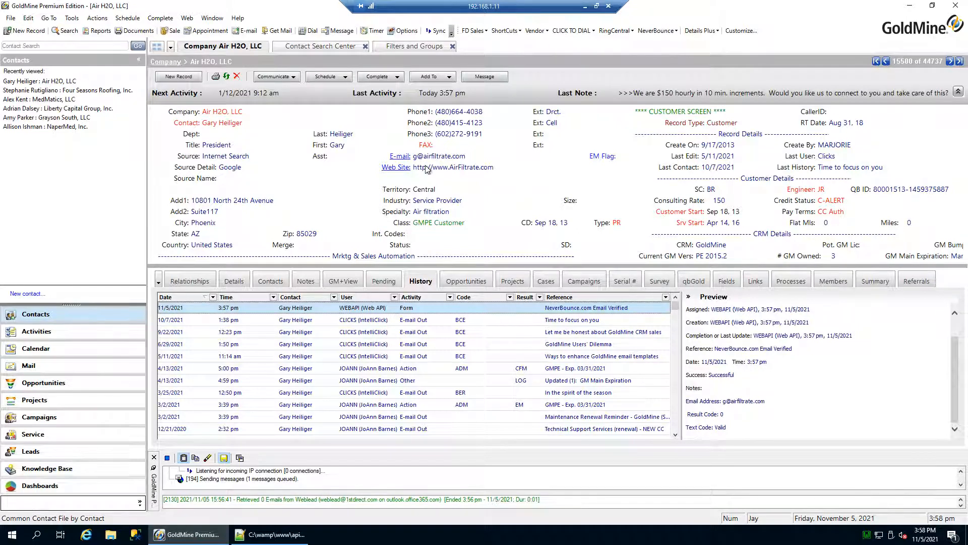
# Open the recently viewed Grayson South, LLC and NaperMed, Inc. records and examine their NeverBounce.com Email Verified history entries.
pyautogui.click(37, 118)
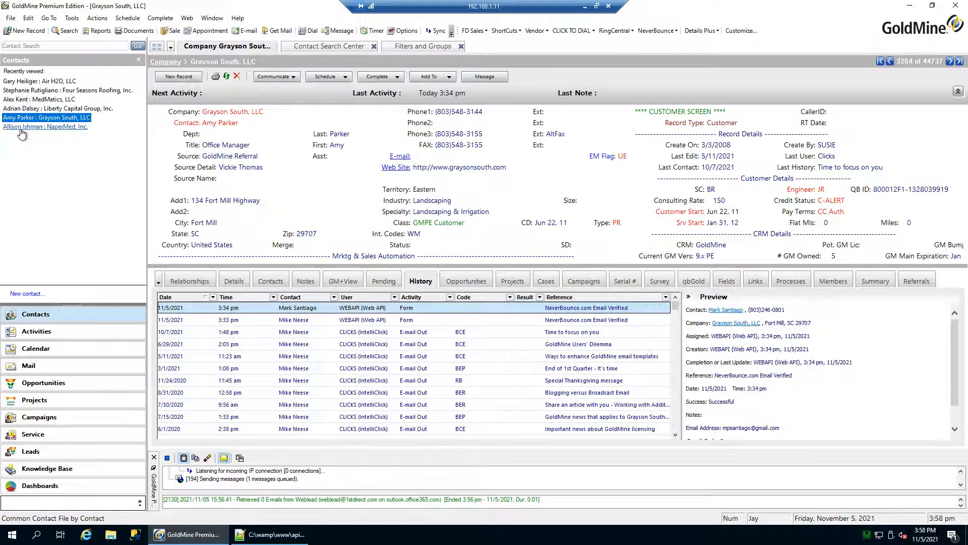
pyautogui.click(23, 127)
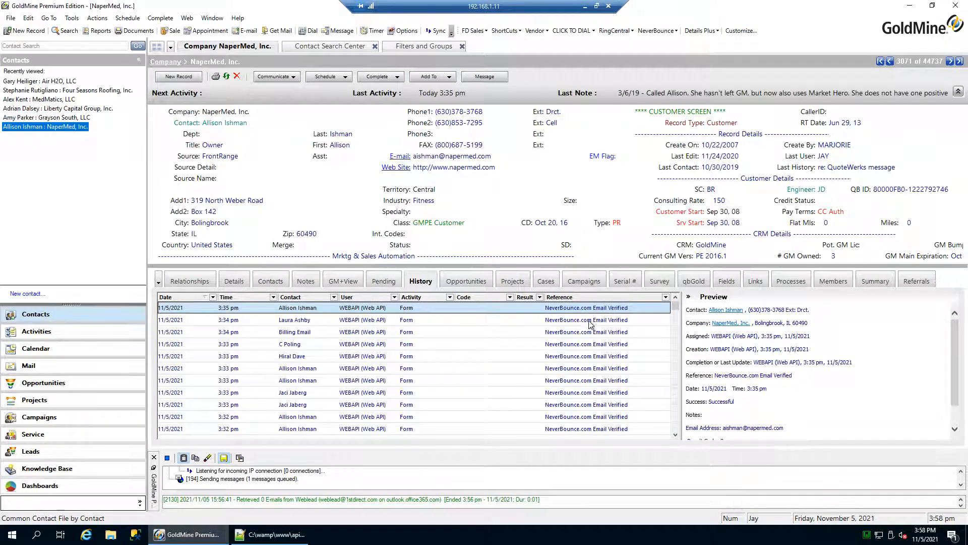
pyautogui.click(599, 344)
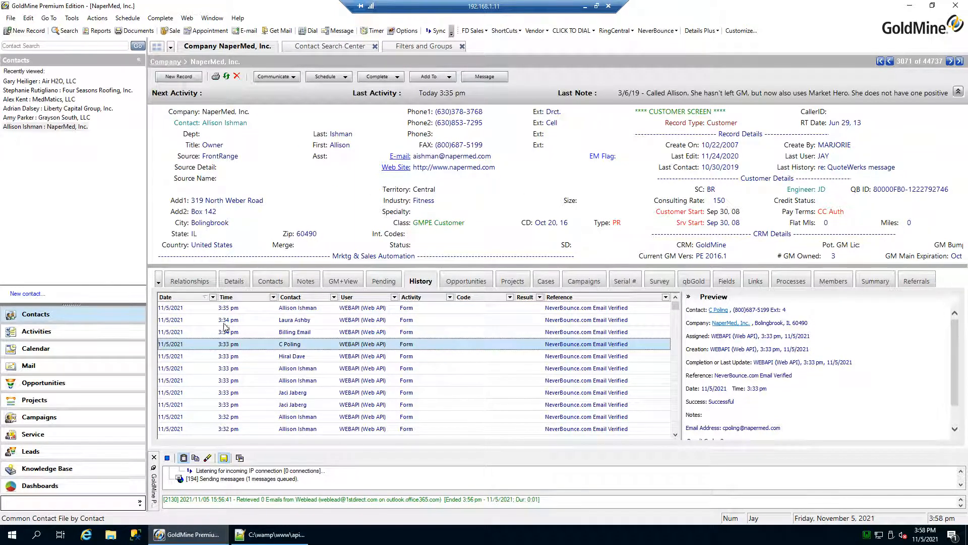
pyautogui.click(589, 310)
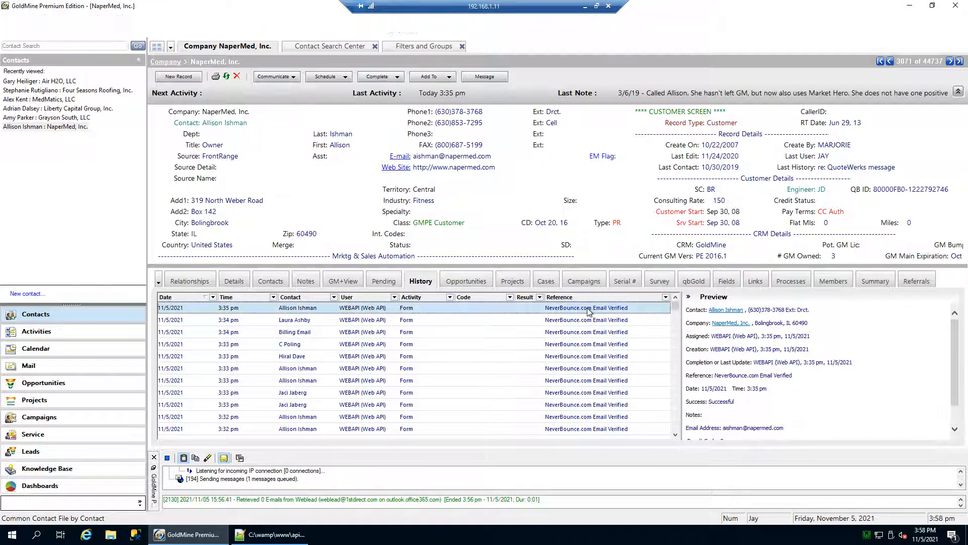
pyautogui.scroll(-1, 589, 311)
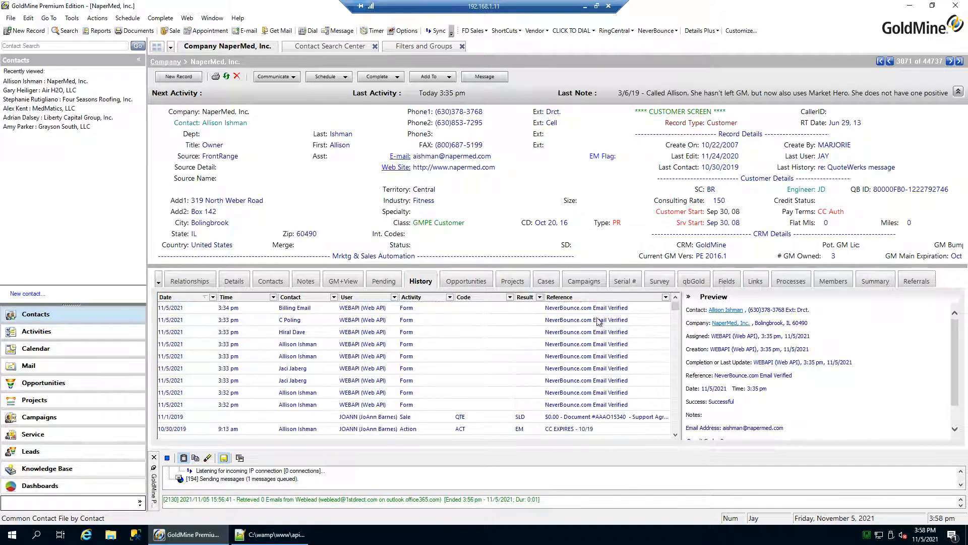
# Step through NaperMed's older history entries and compare the verified e-mail addresses in their previews.
pyautogui.click(619, 333)
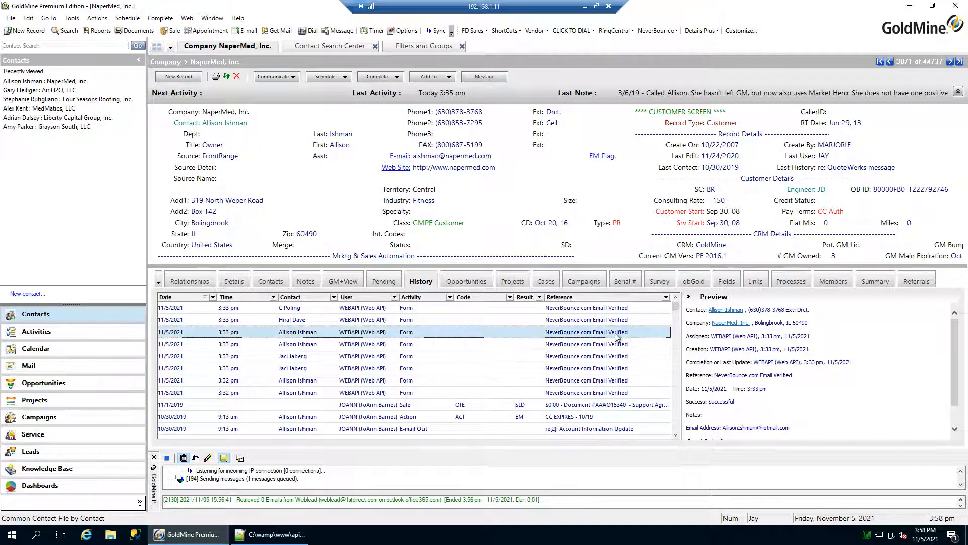
pyautogui.press('Down')
pyautogui.press('Down')
pyautogui.press('Down')
pyautogui.press('Down')
pyautogui.press('Down')
pyautogui.press('Down')
pyautogui.press('Down')
pyautogui.press('Down')
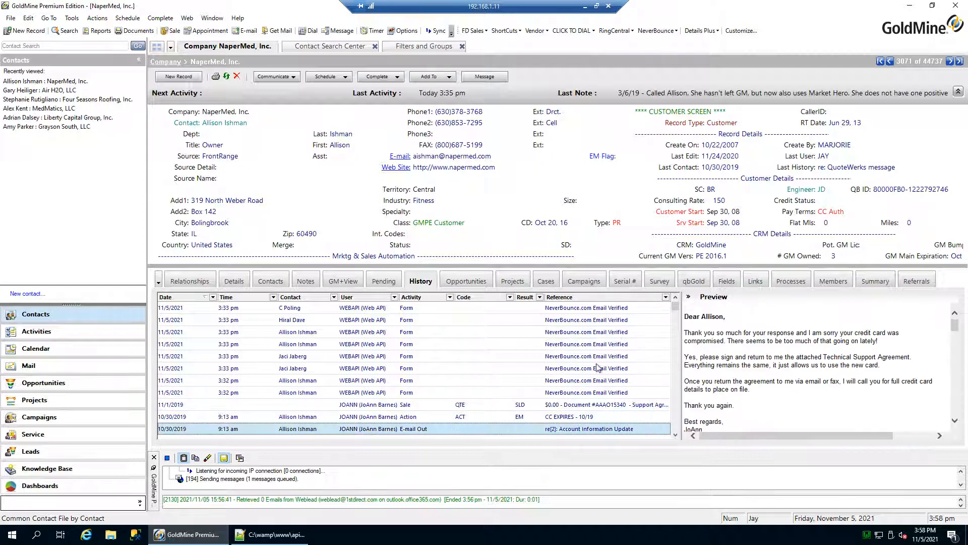
pyautogui.click(599, 369)
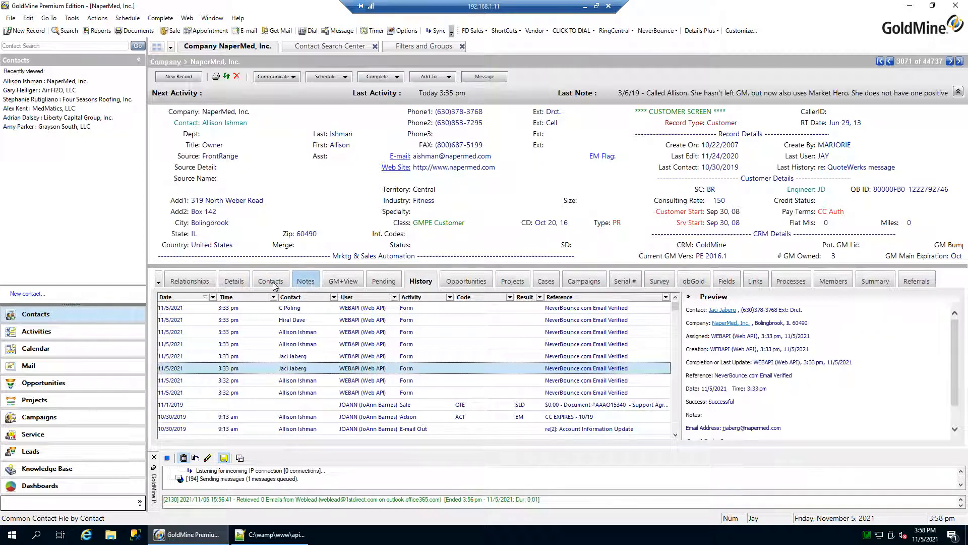
# Review the e-mail addresses stored in NaperMed's details and collapse the E-mail Address group again.
pyautogui.click(235, 281)
pyautogui.click(162, 373)
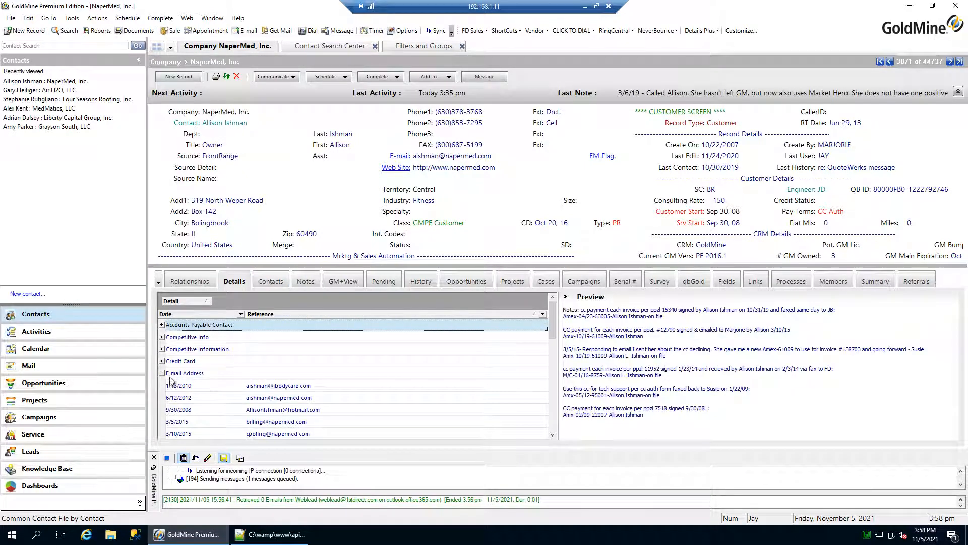
pyautogui.click(163, 375)
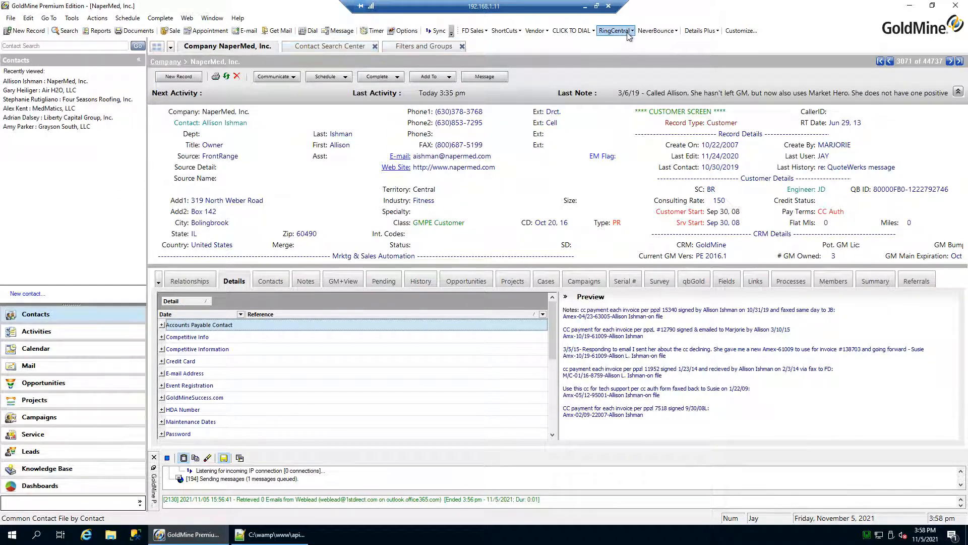
# Browse the customer e-mail results in the Contact Search Center and bring up the options available for the list.
pyautogui.click(329, 47)
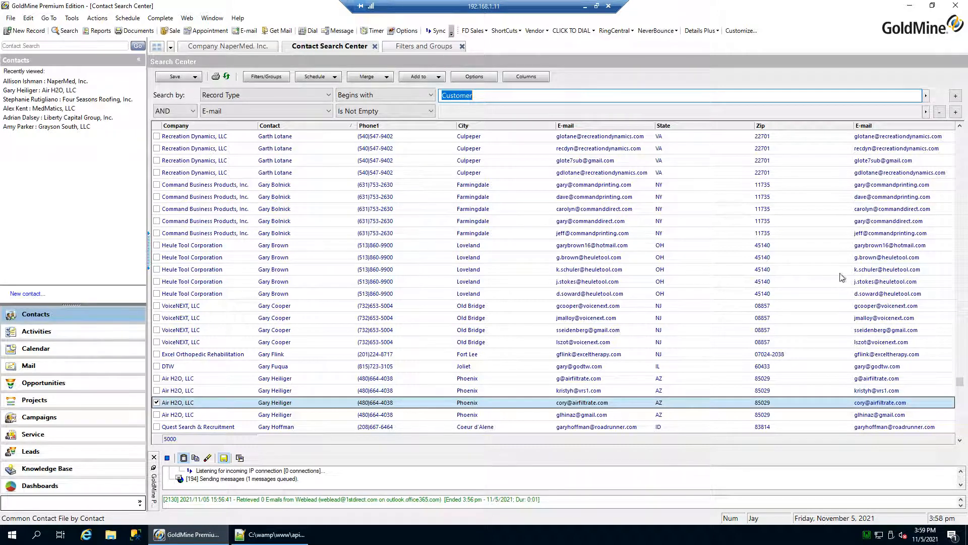
pyautogui.rightClick(868, 245)
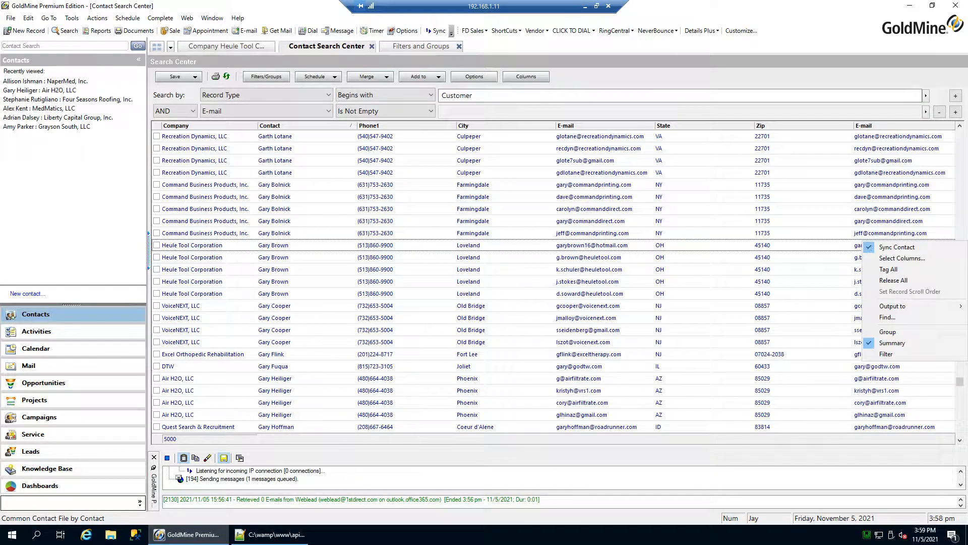
pyautogui.moveTo(960, 384); pyautogui.dragTo(959, 435)
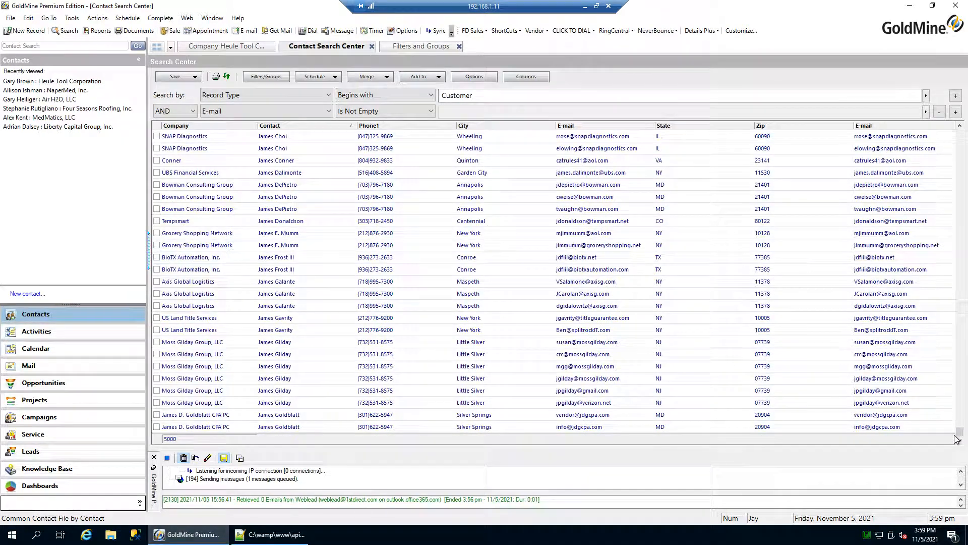
pyautogui.rightClick(477, 308)
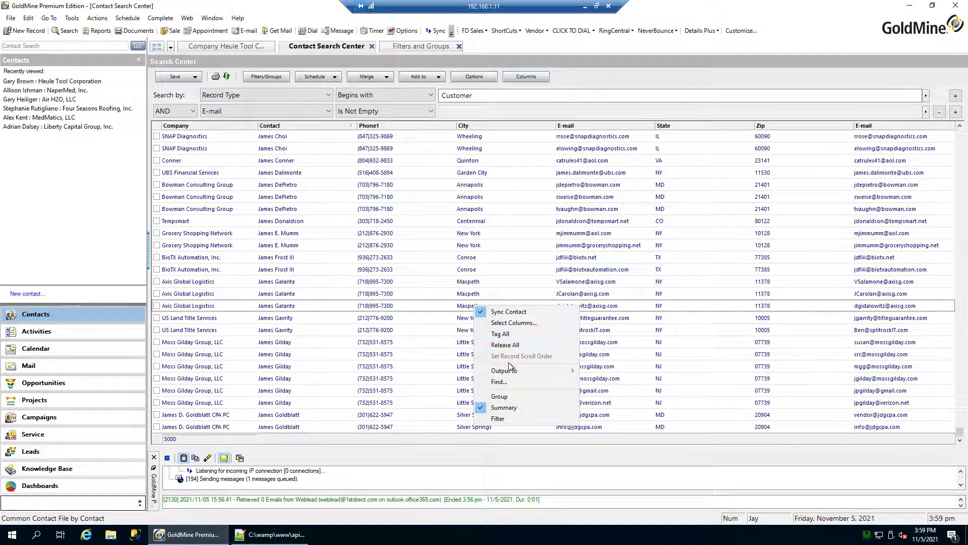
# Minimize the remote session, switch to the local GoldMine, and browse down the customer e-mail search results.
pyautogui.click(586, 8)
pyautogui.click(334, 535)
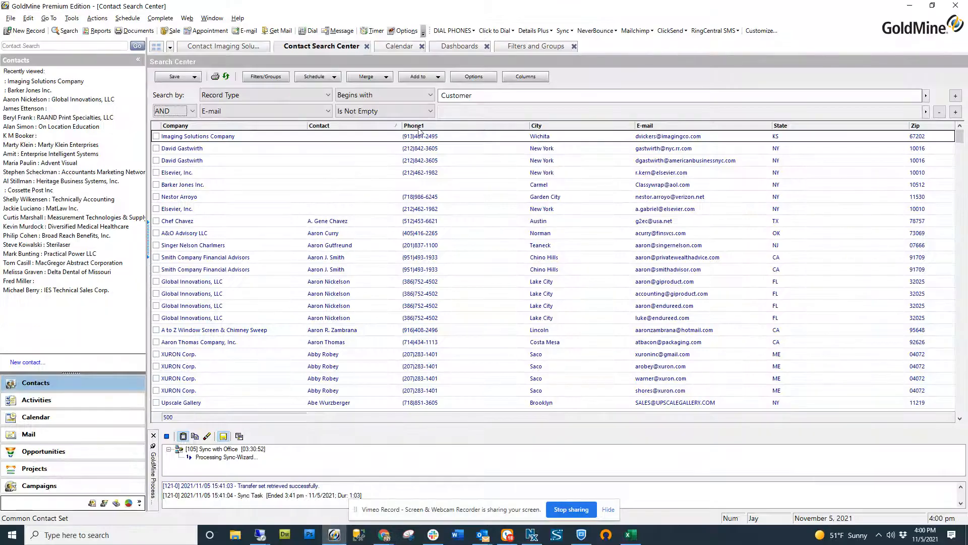
pyautogui.moveTo(963, 144); pyautogui.dragTo(959, 421)
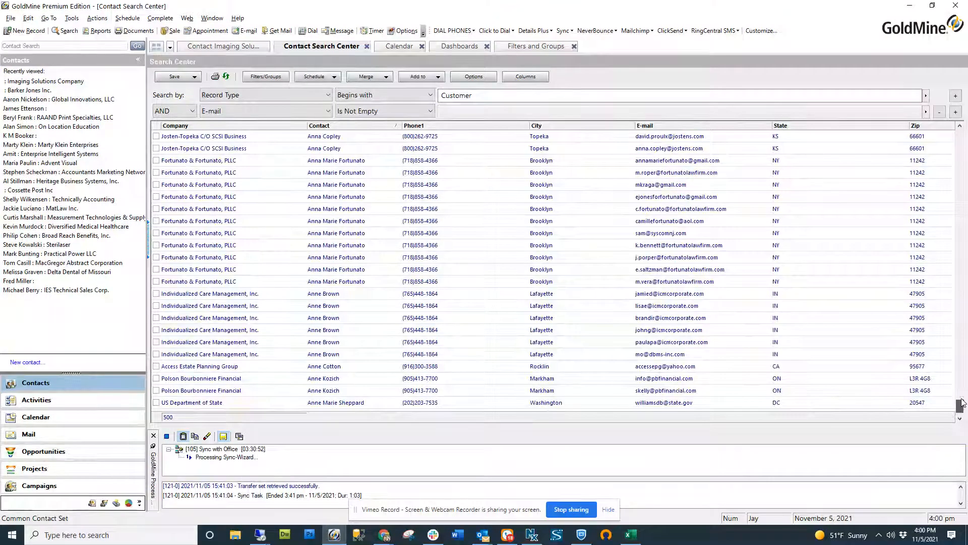
pyautogui.scroll(-3, 590, 266)
pyautogui.rightClick(590, 267)
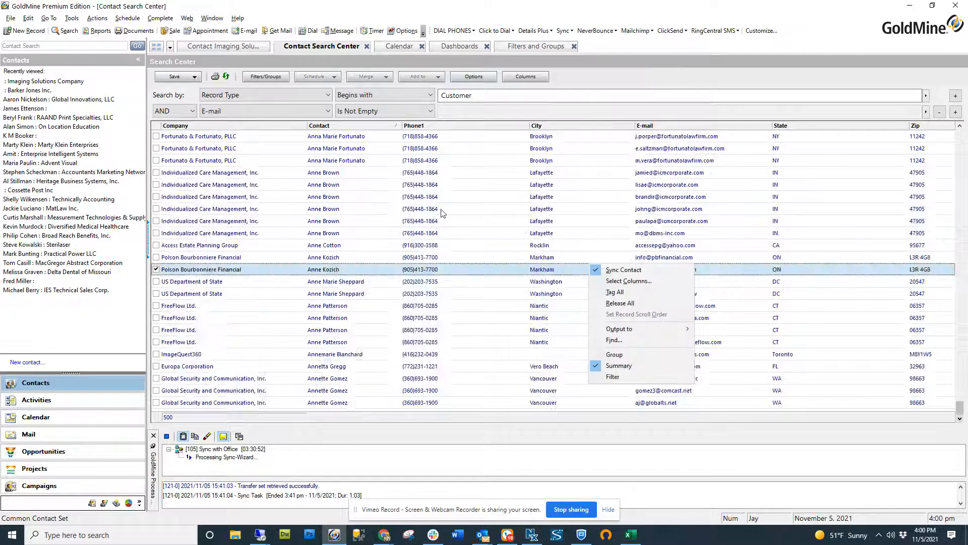
pyautogui.click(506, 272)
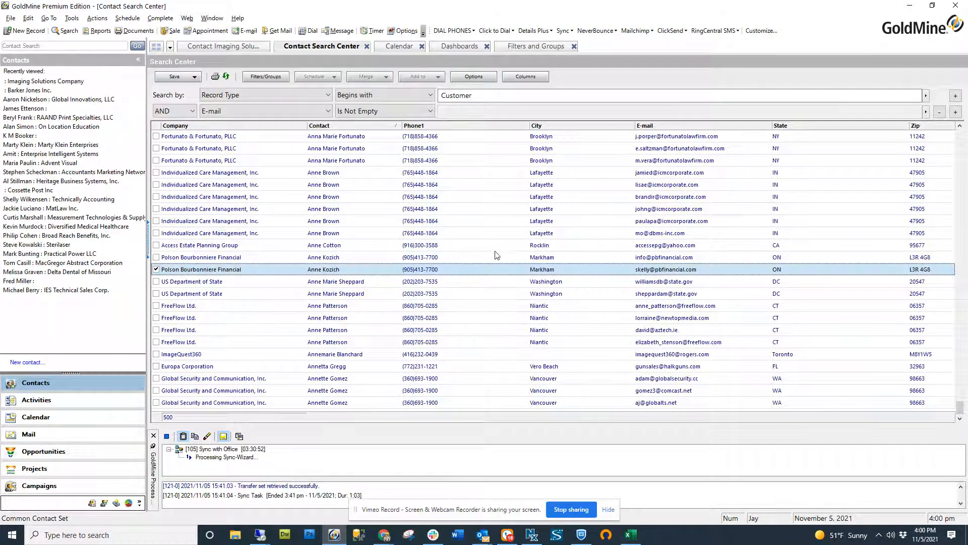
# Output the customer search results to Excel and select the E-mail column's header cell in the exported sheet.
pyautogui.rightClick(493, 293)
pyautogui.moveTo(535, 351)
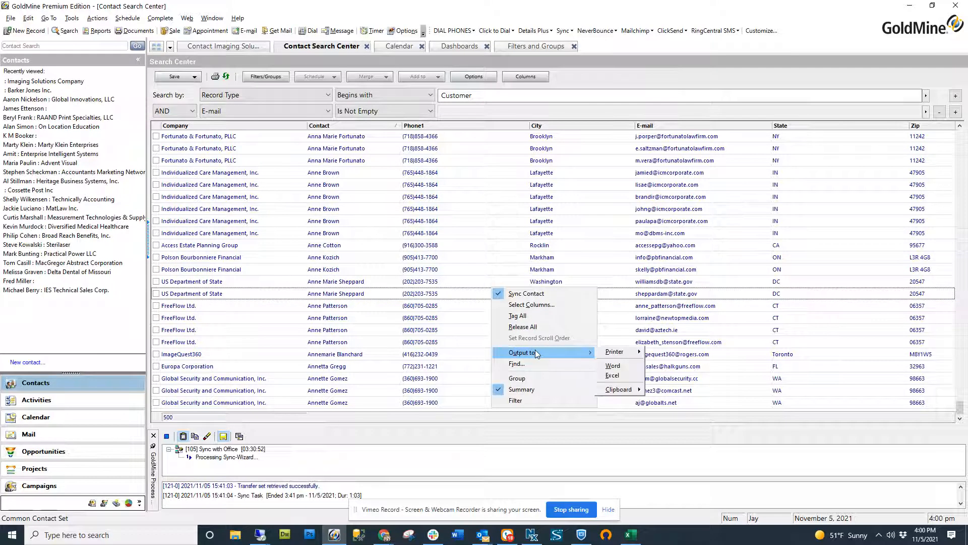
pyautogui.click(619, 375)
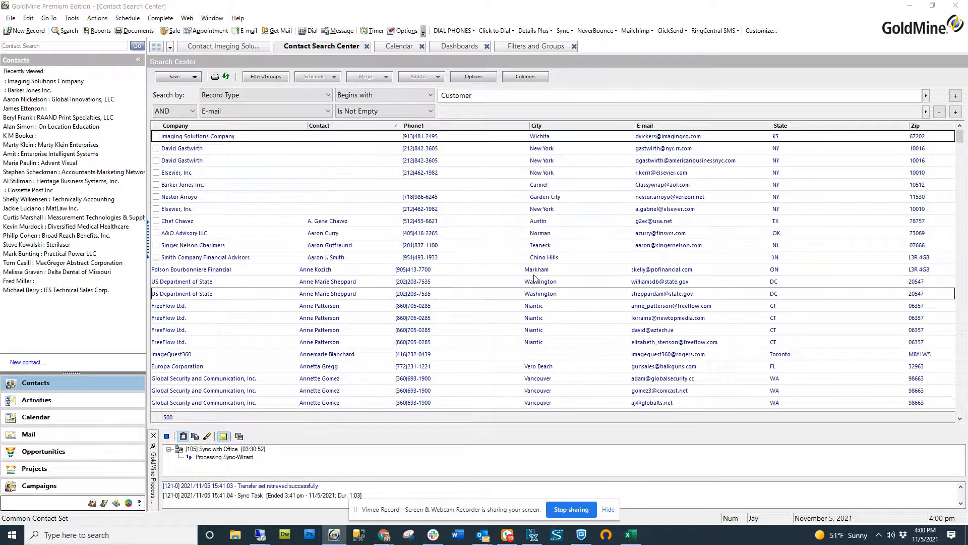
pyautogui.click(632, 84)
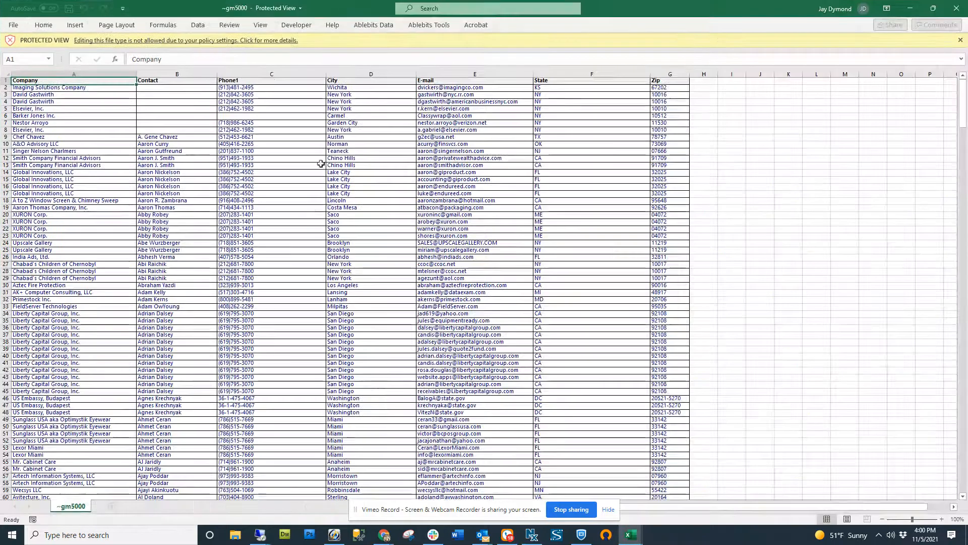
pyautogui.click(440, 89)
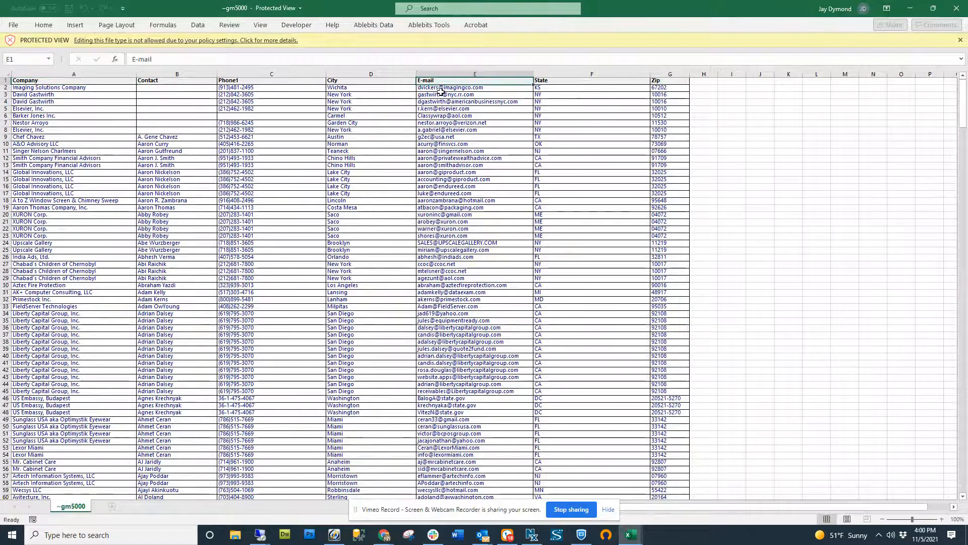
# Copy the e-mail addresses in cells E2 through E31 of the exported sheet and minimize Excel.
pyautogui.moveTo(451, 89); pyautogui.dragTo(470, 292)
pyautogui.rightClick(469, 292)
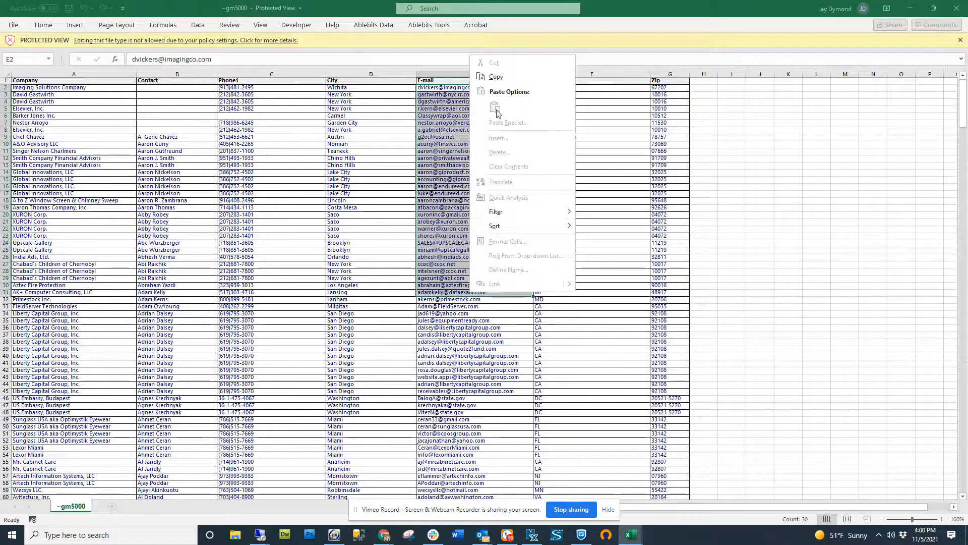
pyautogui.click(487, 76)
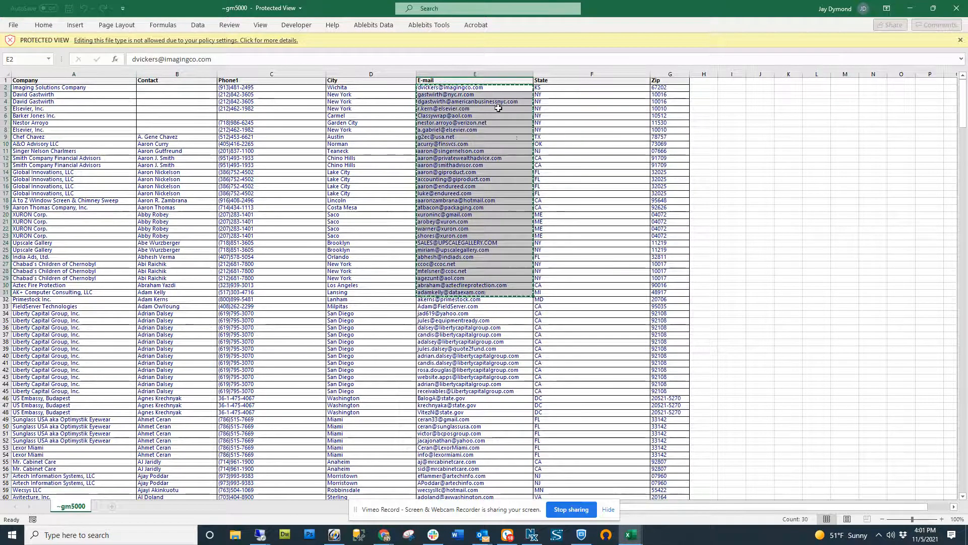
pyautogui.click(913, 10)
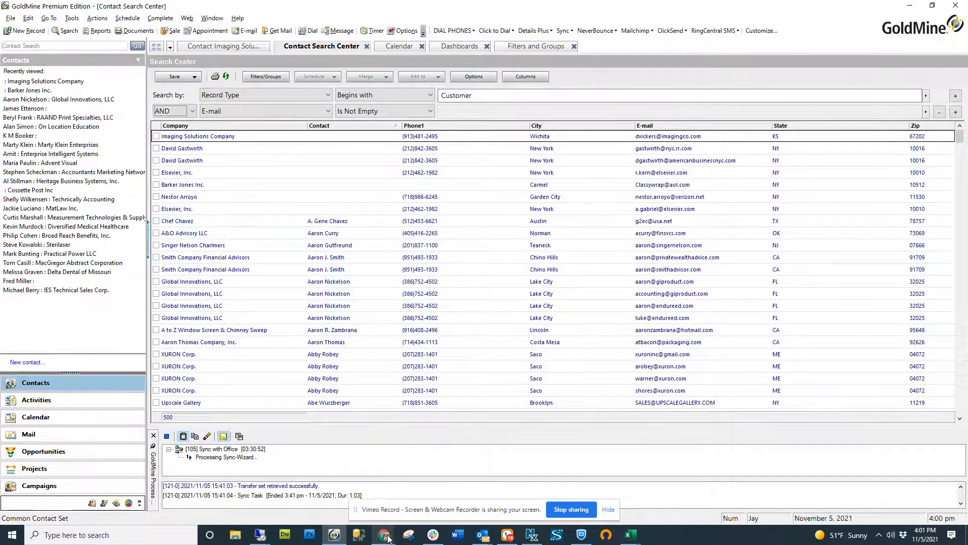
# Switch to Chrome and paste the copied addresses into cell A545, below the existing list in the NeverBounce Email List Scrub sheet.
pyautogui.moveTo(383, 533)
pyautogui.click(329, 487)
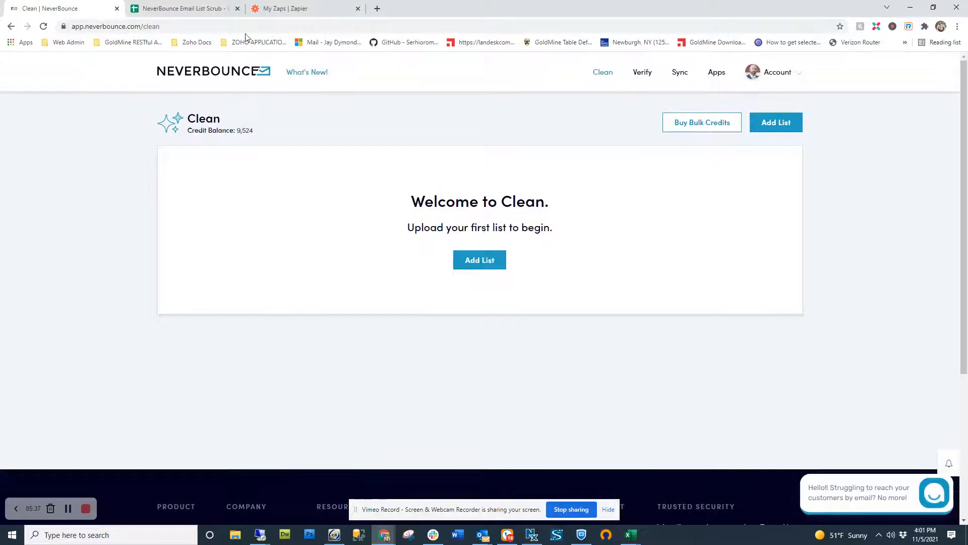
pyautogui.click(180, 9)
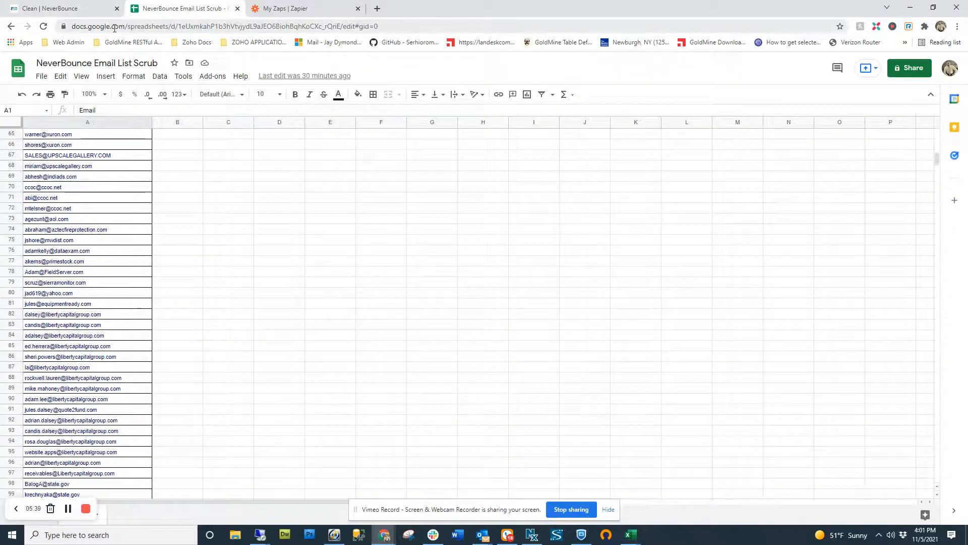
pyautogui.scroll(10, 222, 173)
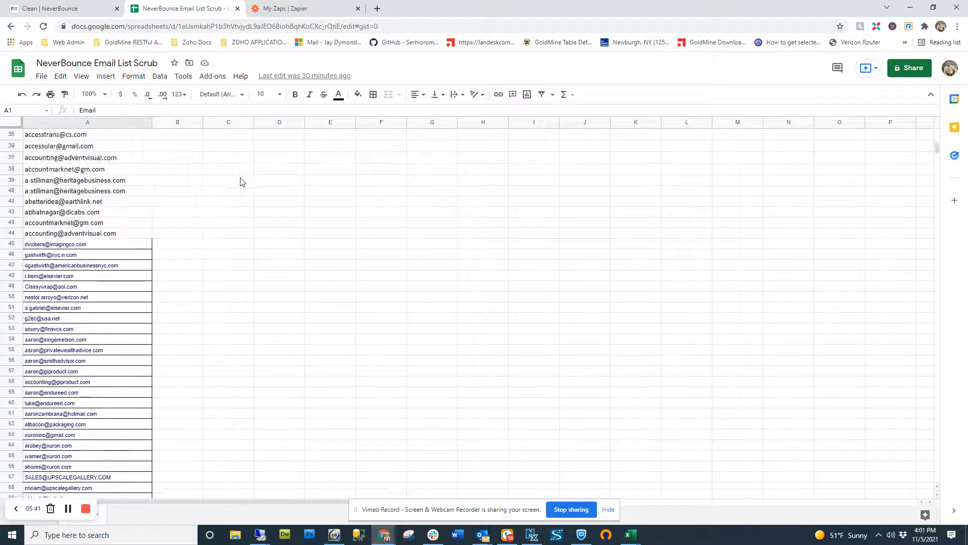
pyautogui.scroll(-5, 242, 181)
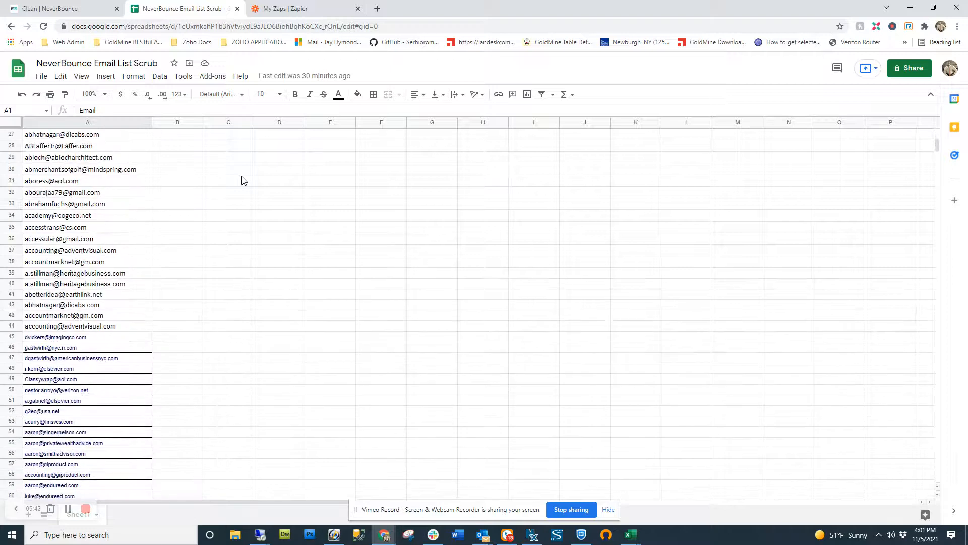
pyautogui.scroll(-13, 243, 182)
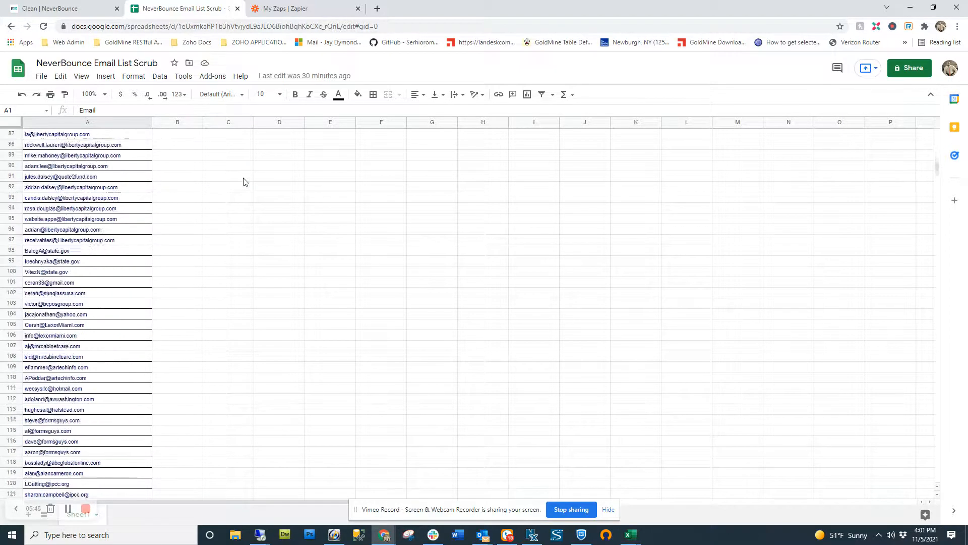
pyautogui.scroll(-8, 243, 181)
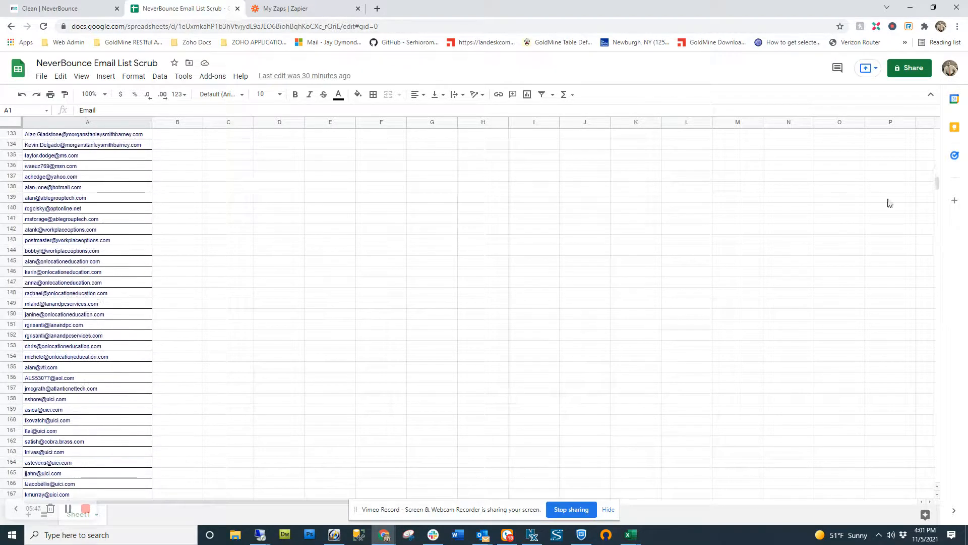
pyautogui.moveTo(938, 184); pyautogui.dragTo(936, 334)
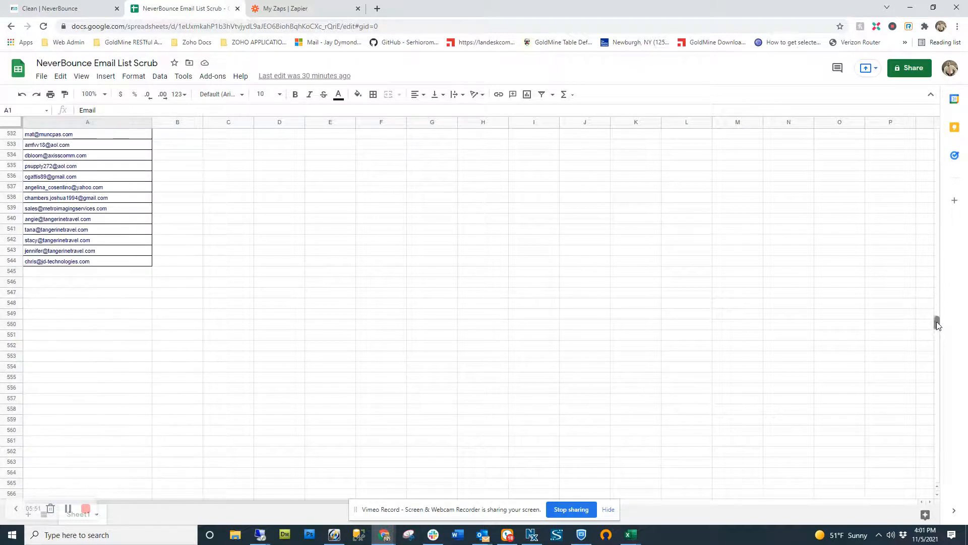
pyautogui.scroll(-2, 73, 262)
pyautogui.click(39, 222)
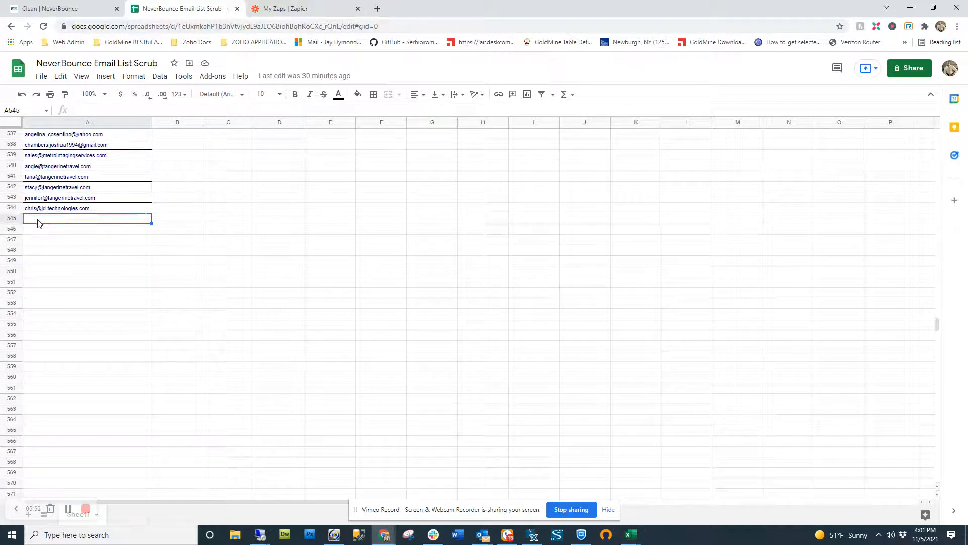
pyautogui.rightClick(41, 223)
pyautogui.click(68, 196)
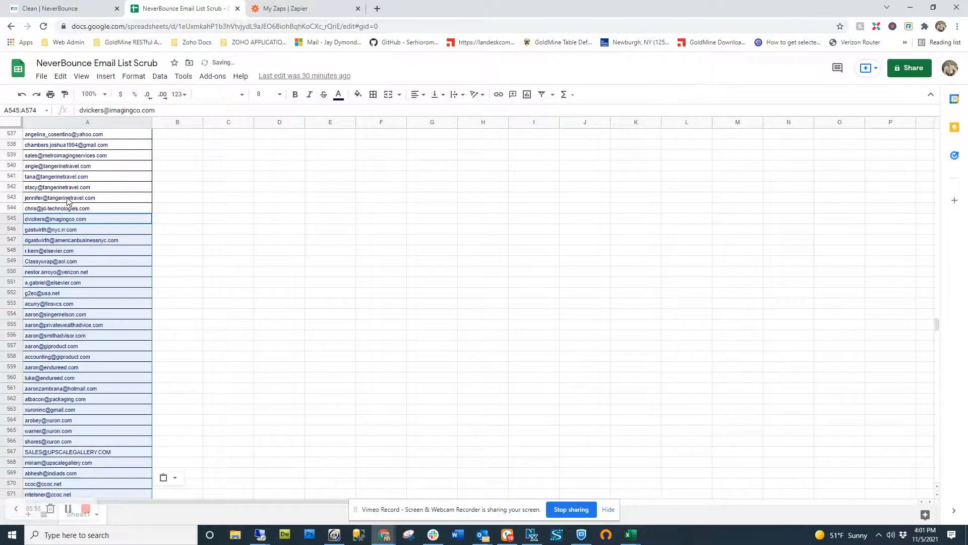
# Check the pasted addresses down to the last entry in row 574 without changing them.
pyautogui.scroll(-3, 126, 289)
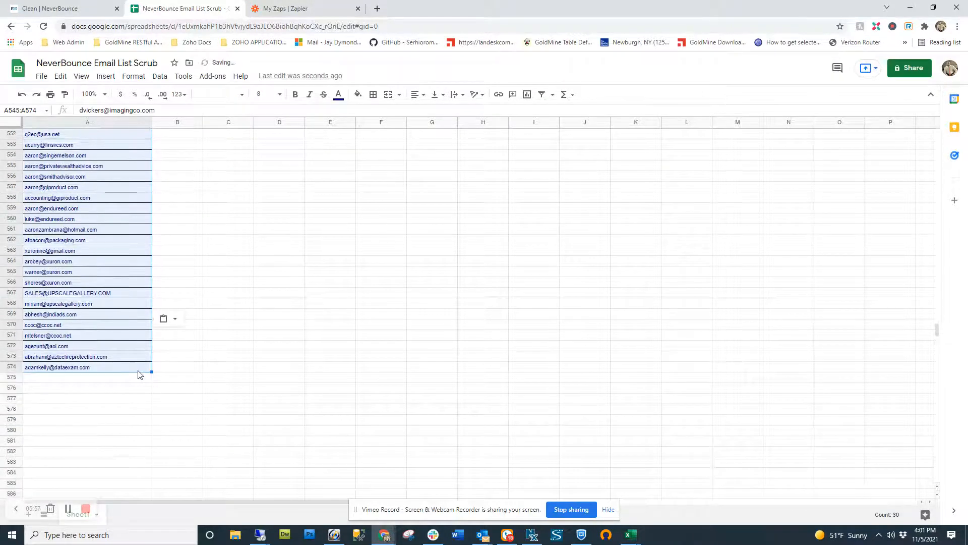
pyautogui.click(138, 370)
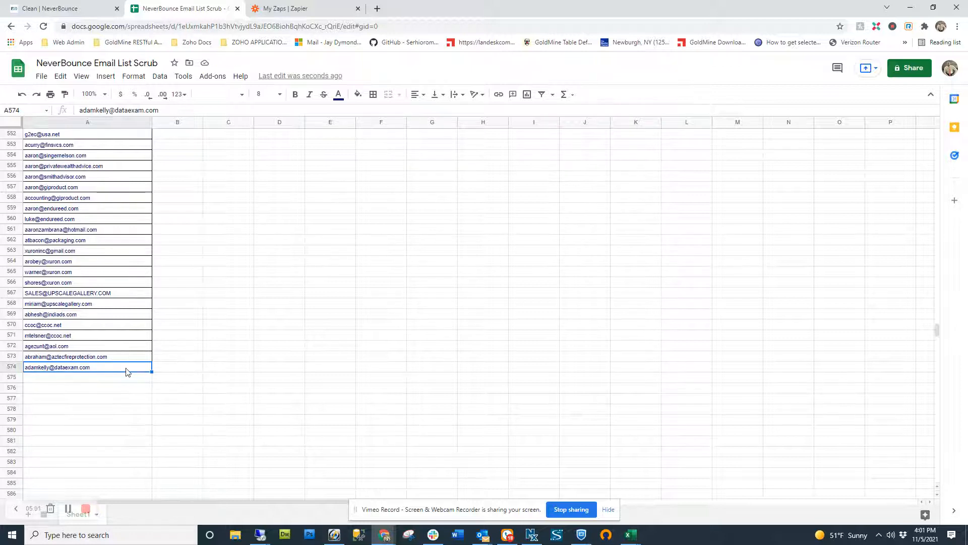
pyautogui.doubleClick(127, 367)
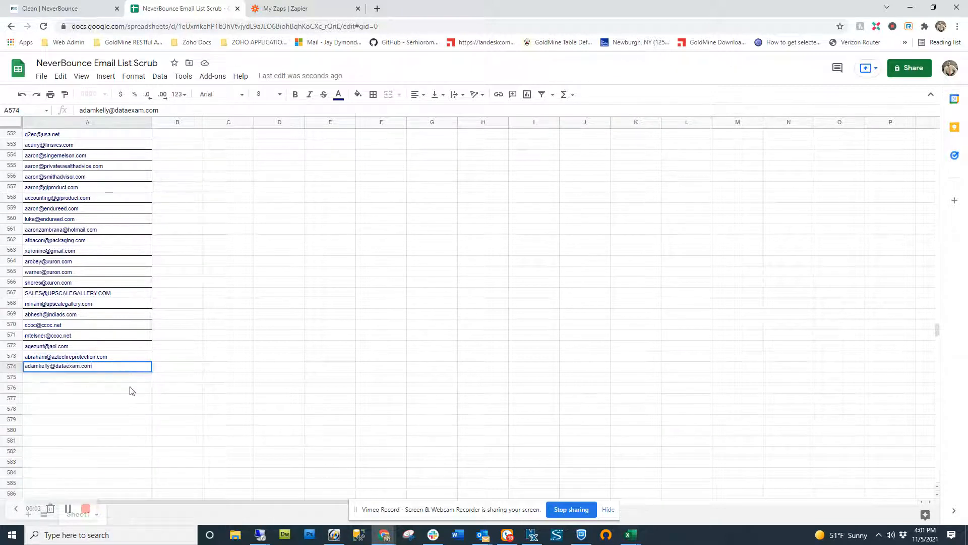
pyautogui.click(135, 399)
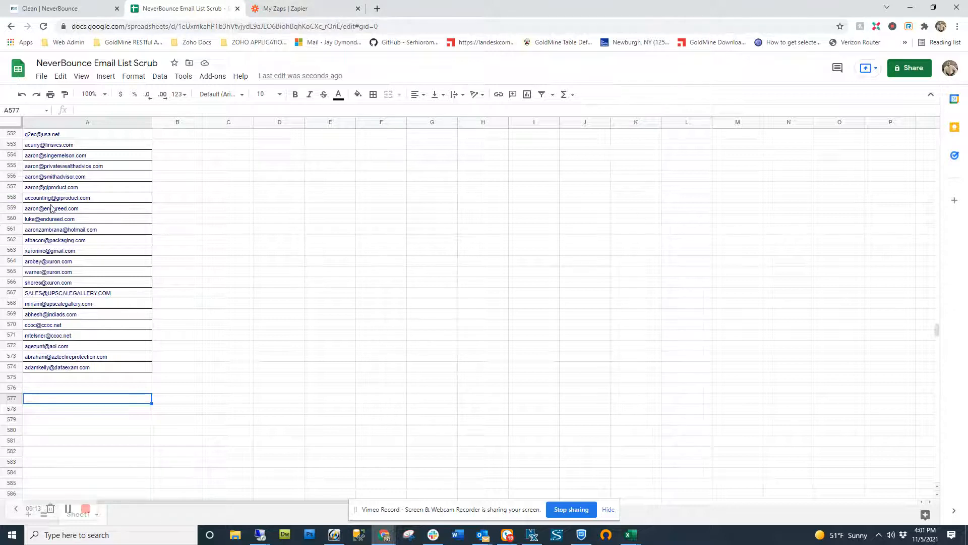
pyautogui.moveTo(61, 299)
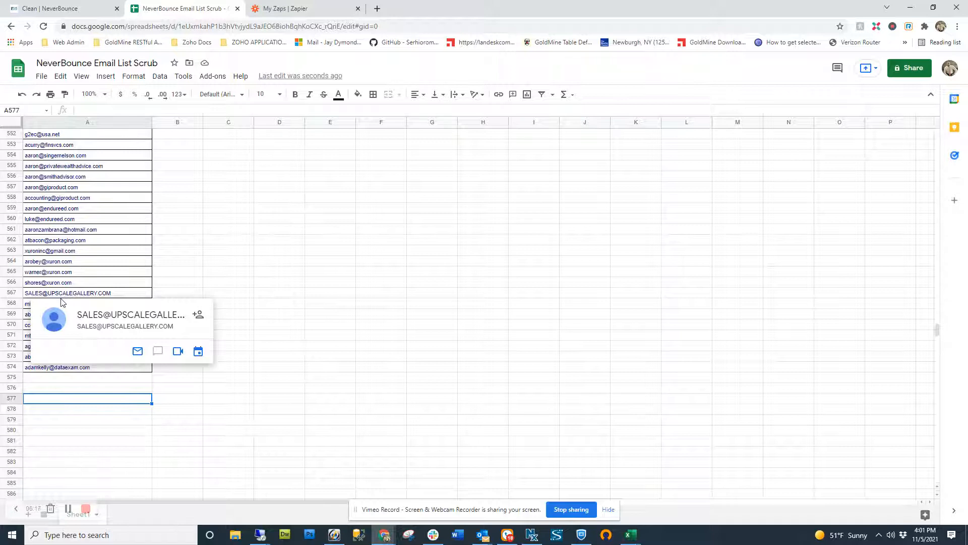
pyautogui.click(185, 427)
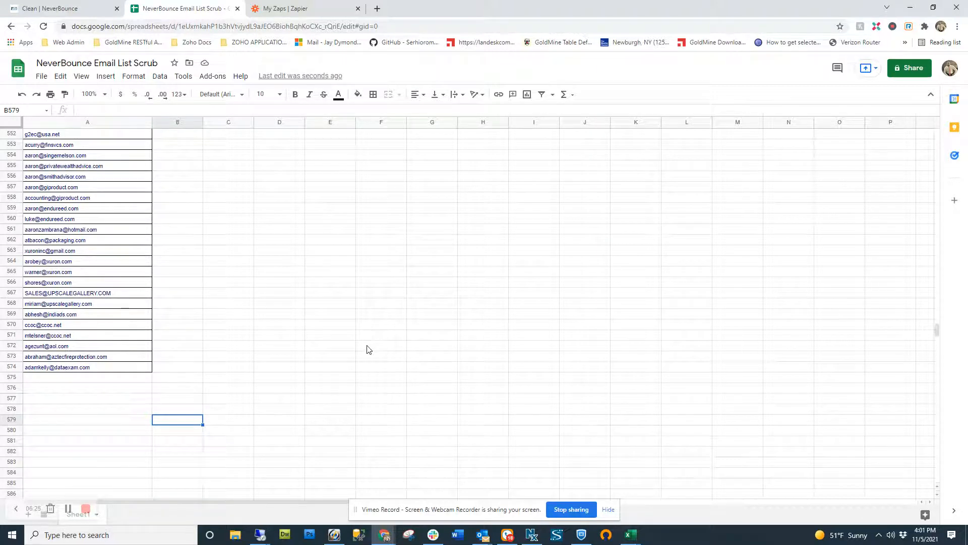
# Switch to Zapier, reload the page, return to the Zaps list through the dashboard, and open the NeverBounce folder.
pyautogui.click(271, 11)
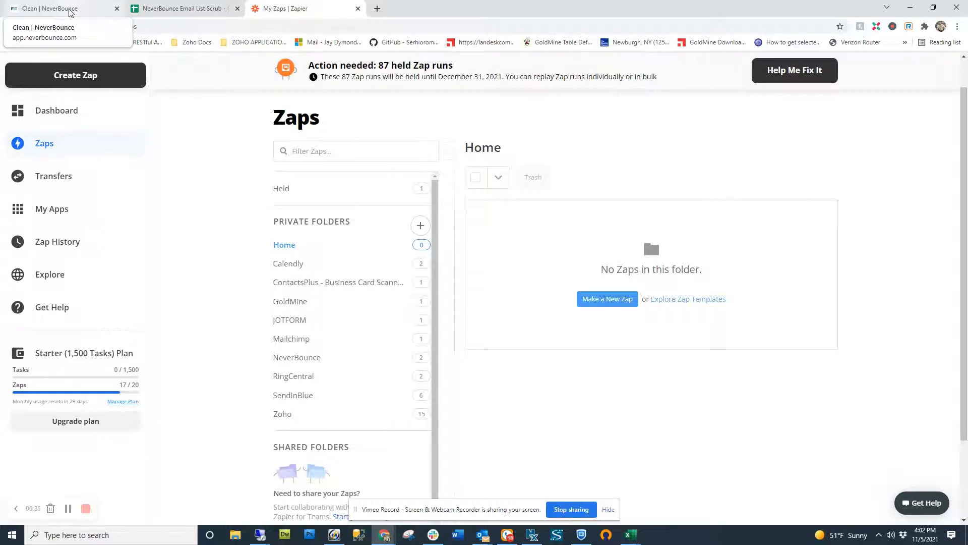
pyautogui.rightClick(196, 173)
pyautogui.click(206, 199)
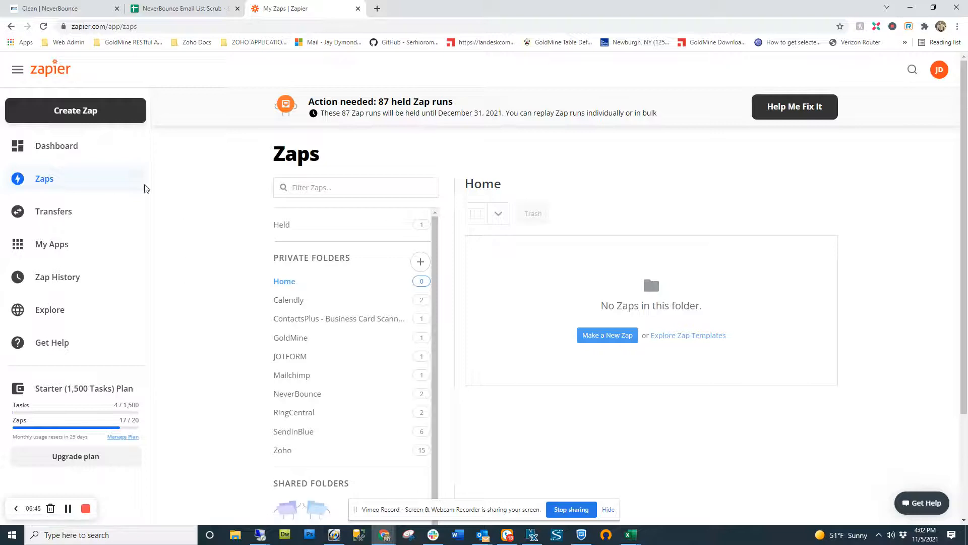
pyautogui.click(43, 75)
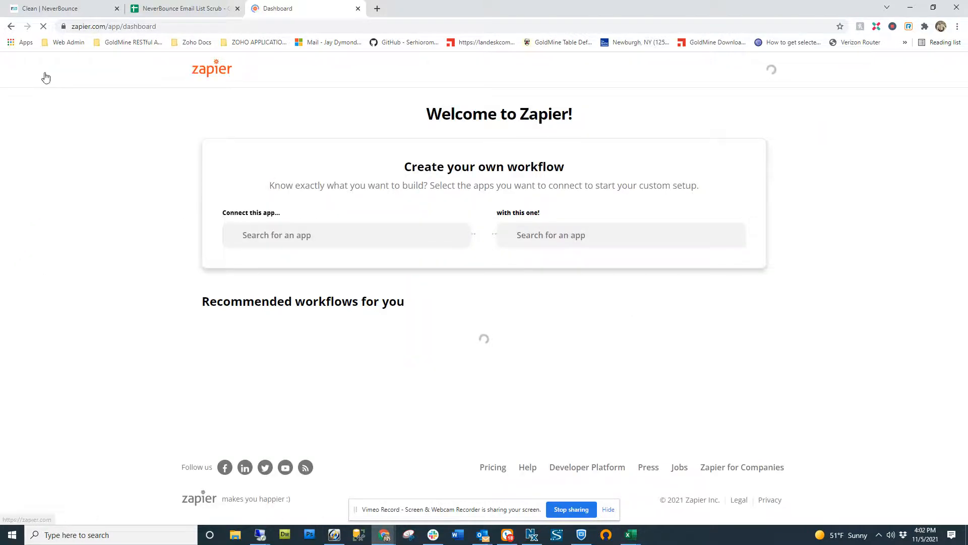
pyautogui.click(64, 187)
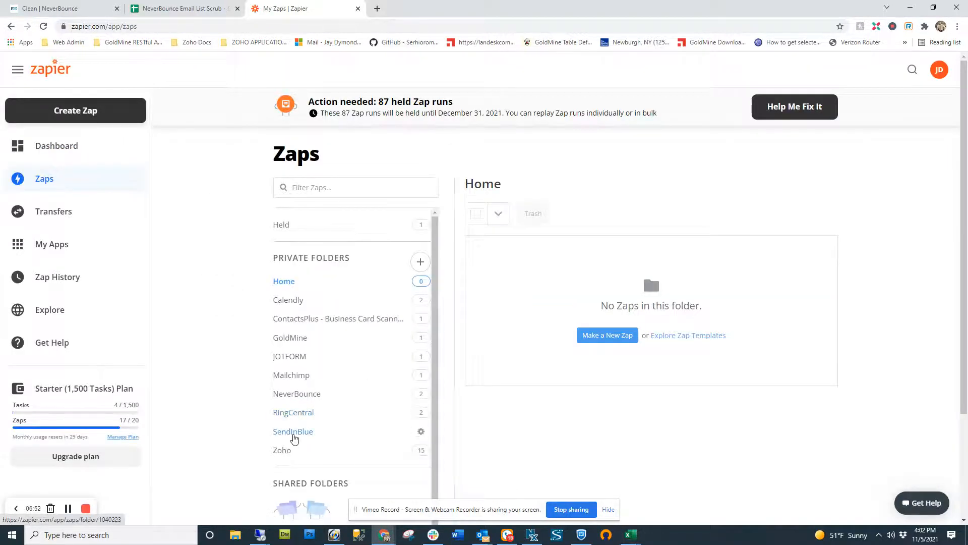
pyautogui.click(301, 397)
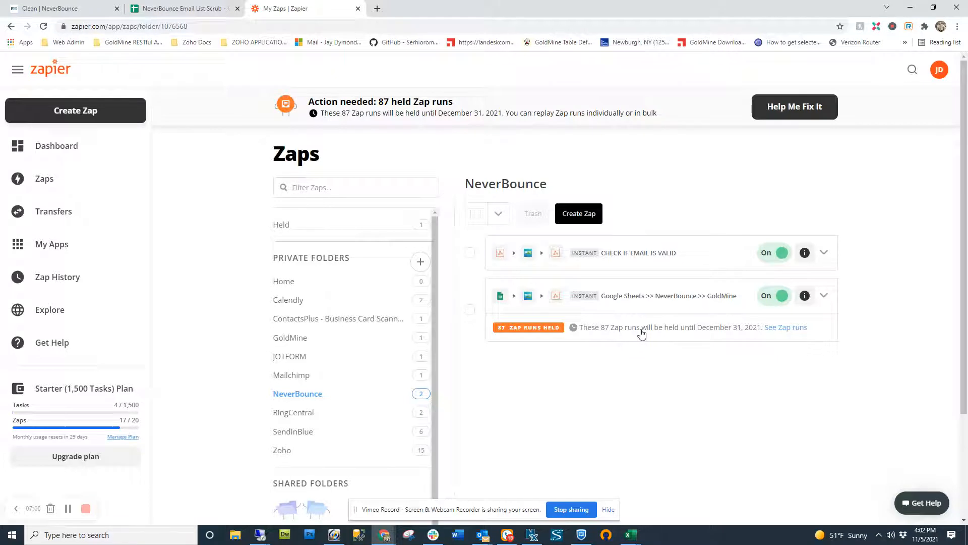
# Open the CHECK IF EMAIL IS VALID Zap and examine the trigger setup of its Catch Hook step.
pyautogui.click(655, 255)
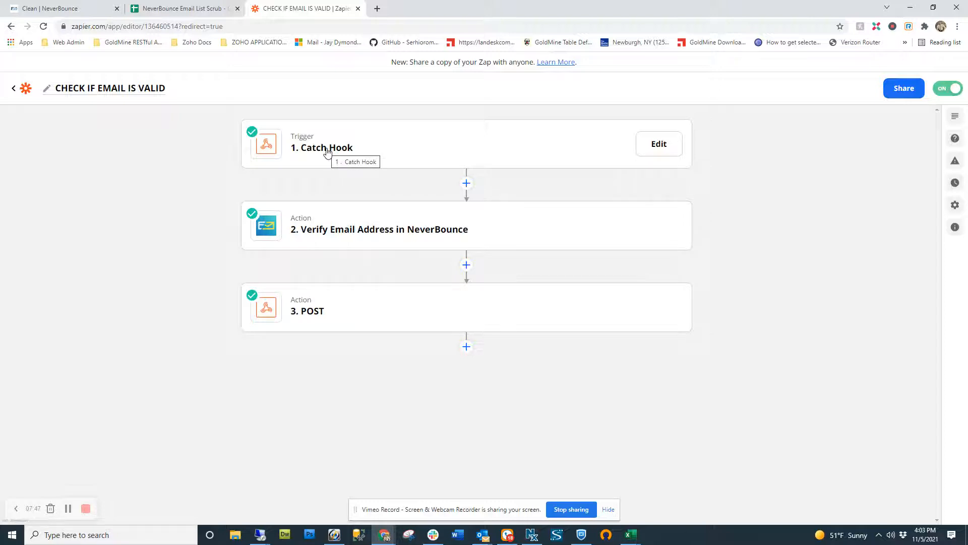
pyautogui.click(327, 149)
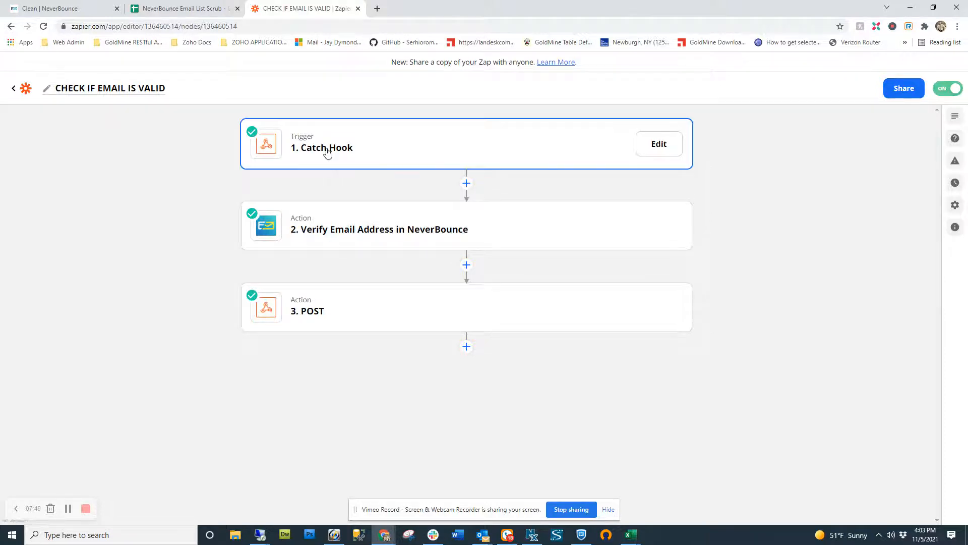
pyautogui.click(301, 212)
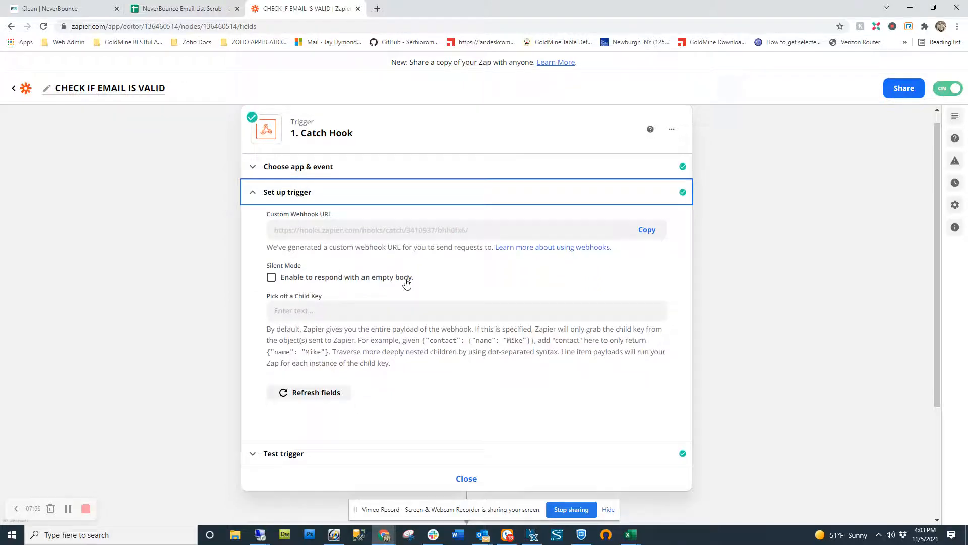
pyautogui.scroll(-1, 403, 285)
# In GoldMine, review the URL and URL Data of the NeverBounce taskbar item Verify Email Address, and close the taskbar customization without changes.
pyautogui.click(334, 535)
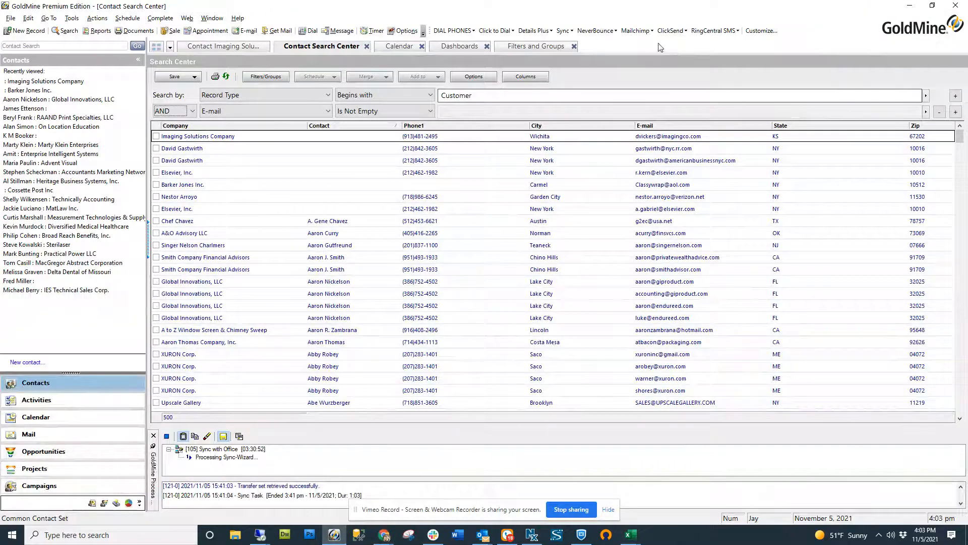
pyautogui.click(596, 31)
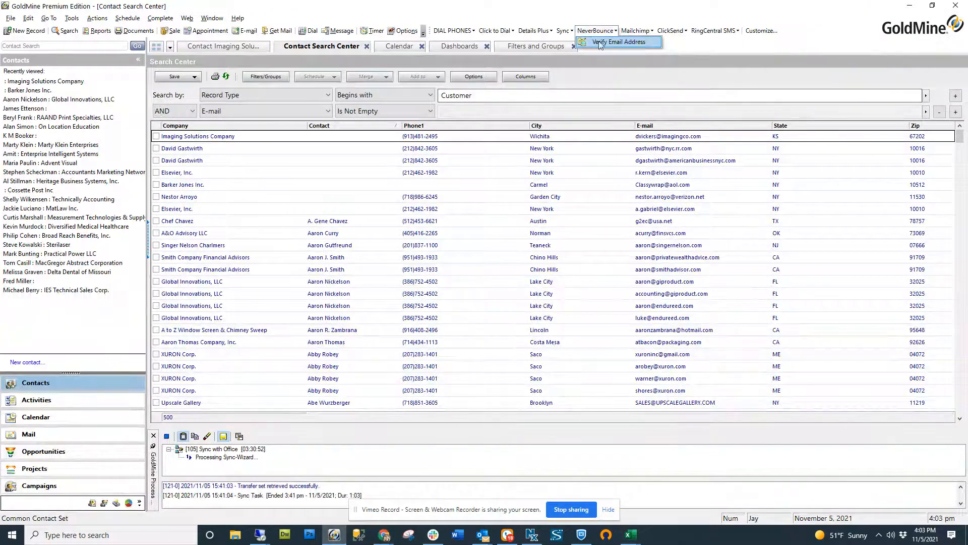
pyautogui.click(762, 31)
pyautogui.rightClick(483, 259)
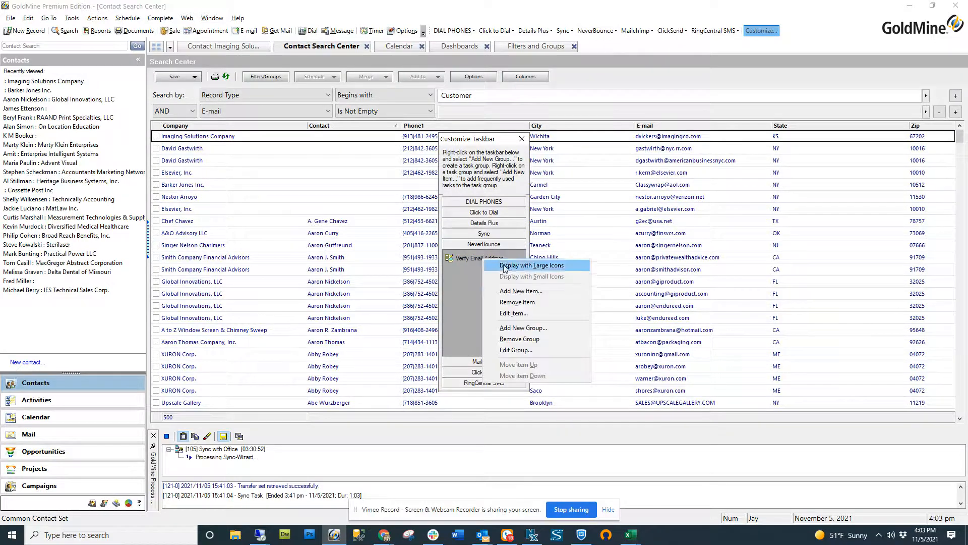
pyautogui.click(515, 298)
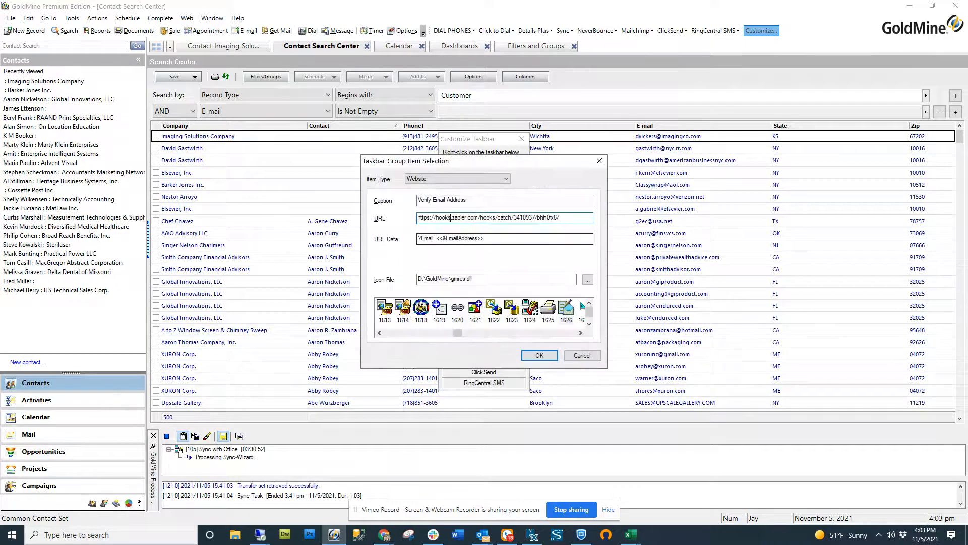
pyautogui.press('Tab')
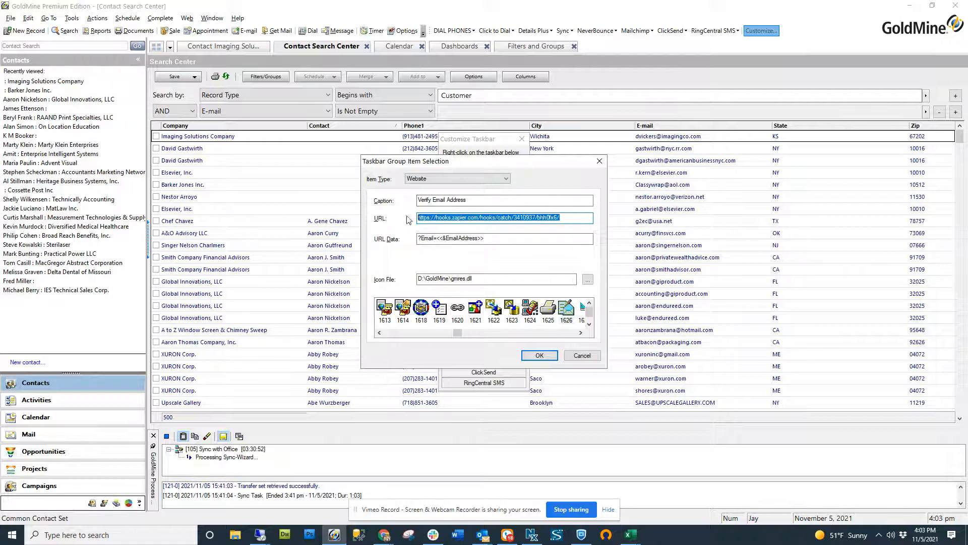
pyautogui.press('Tab')
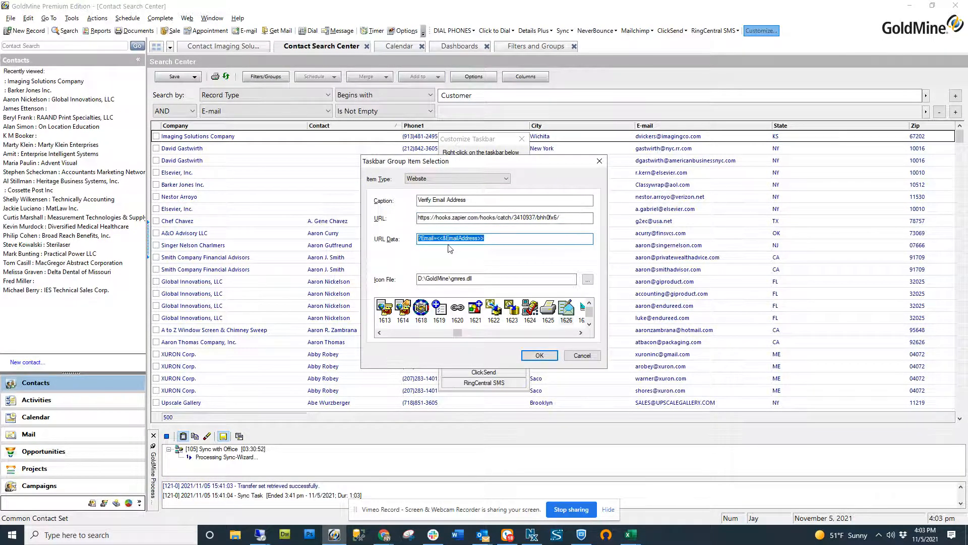
pyautogui.click(586, 359)
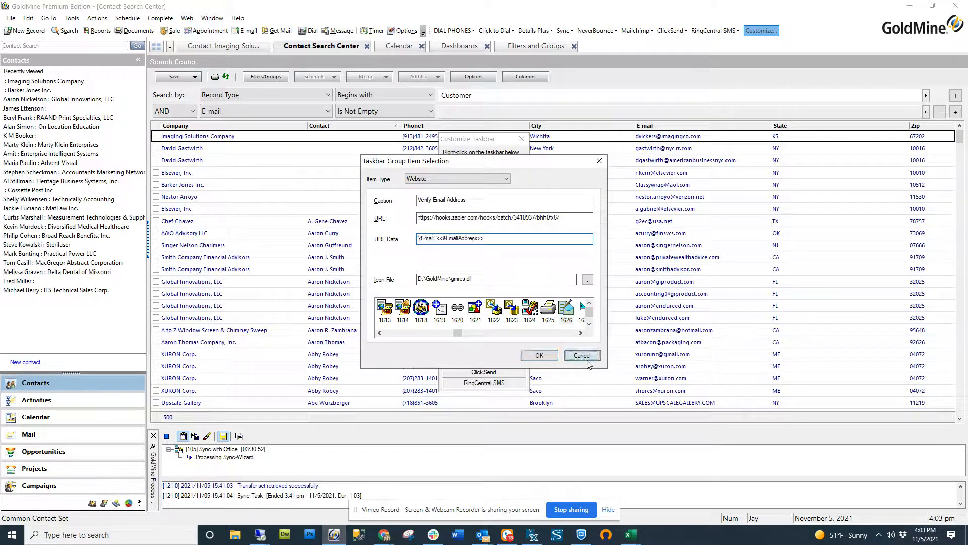
pyautogui.click(523, 139)
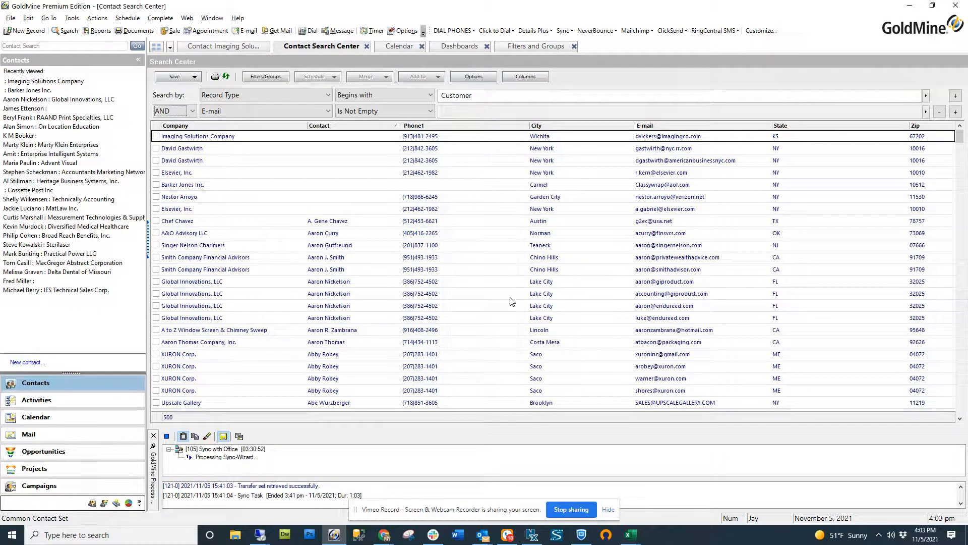
pyautogui.moveTo(384, 534)
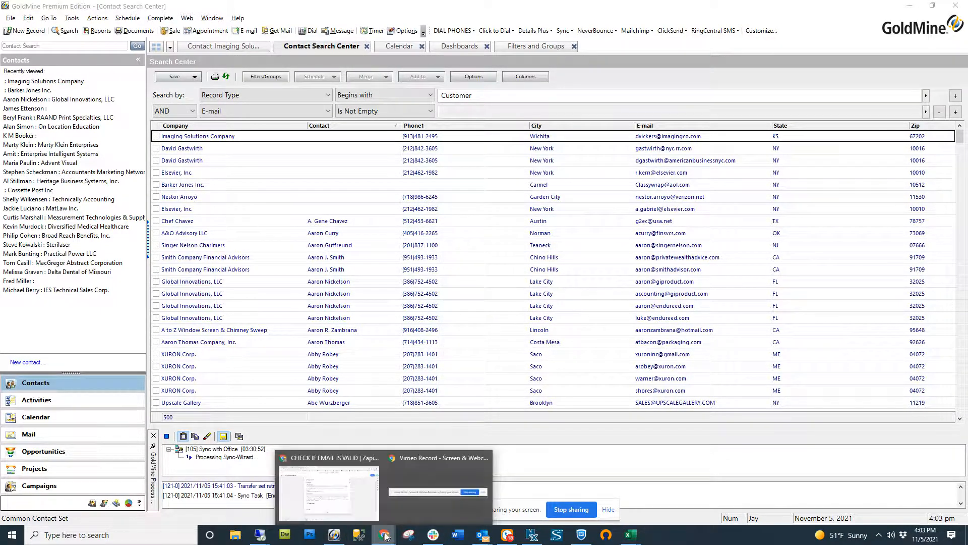
# Switch to Zapier, load more requests in the Catch Hook trigger test, and continue with Request D as the sample.
pyautogui.click(367, 498)
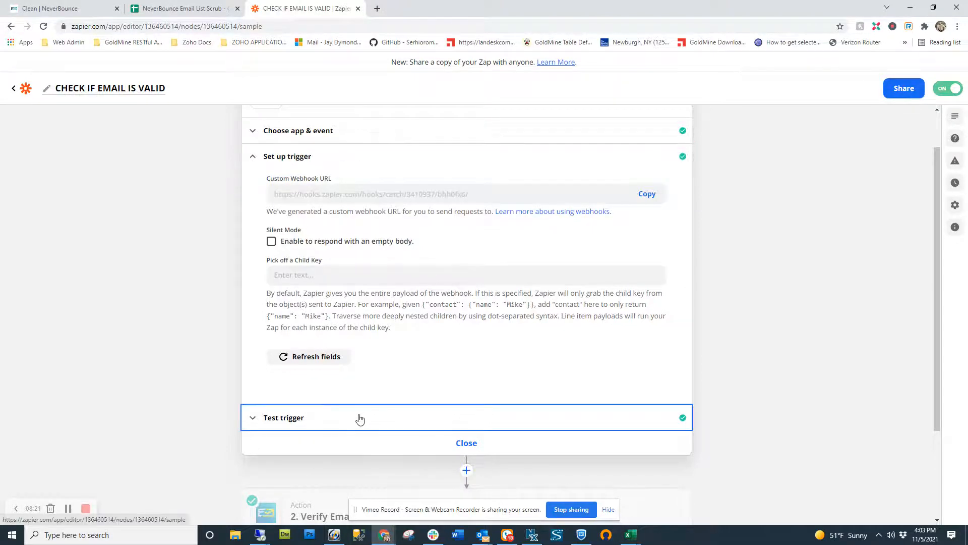
pyautogui.click(360, 419)
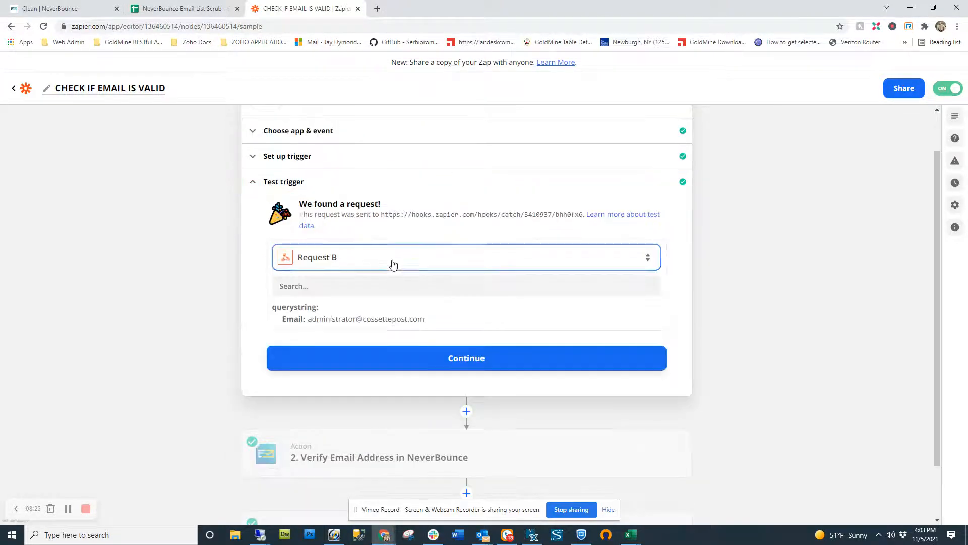
pyautogui.click(393, 264)
pyautogui.click(389, 367)
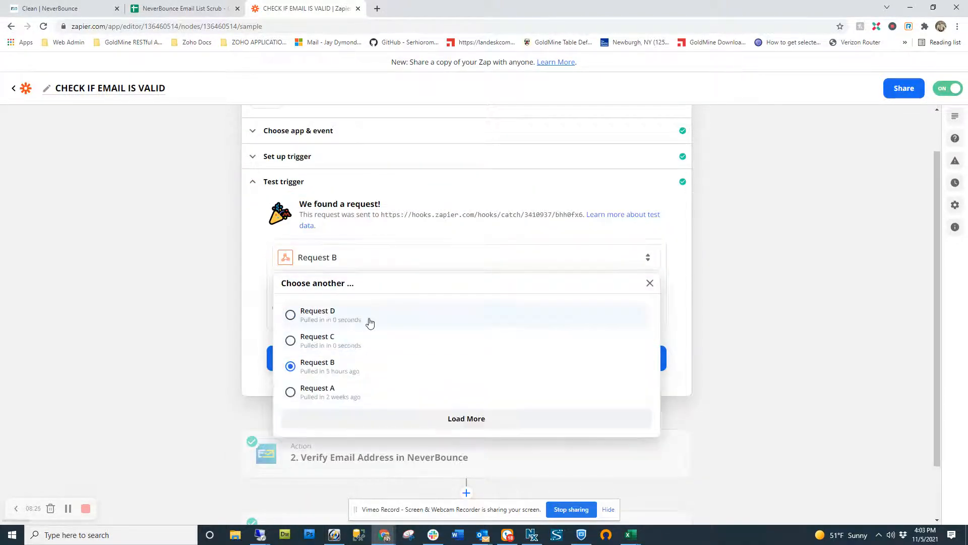
pyautogui.click(369, 318)
pyautogui.click(434, 357)
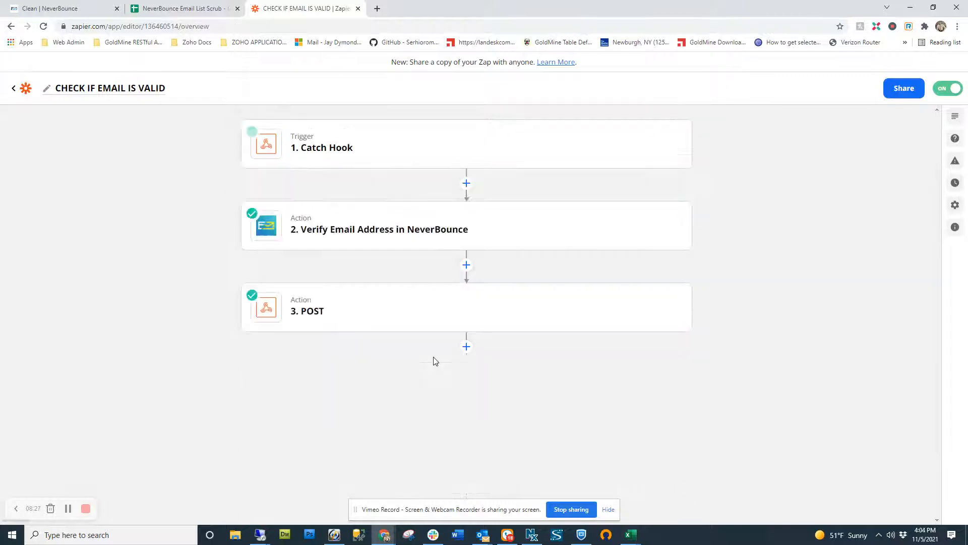
# Open the Verify Email Address in NeverBounce step, choose Verify Email Address as its action event, and continue to the account choice.
pyautogui.click(359, 227)
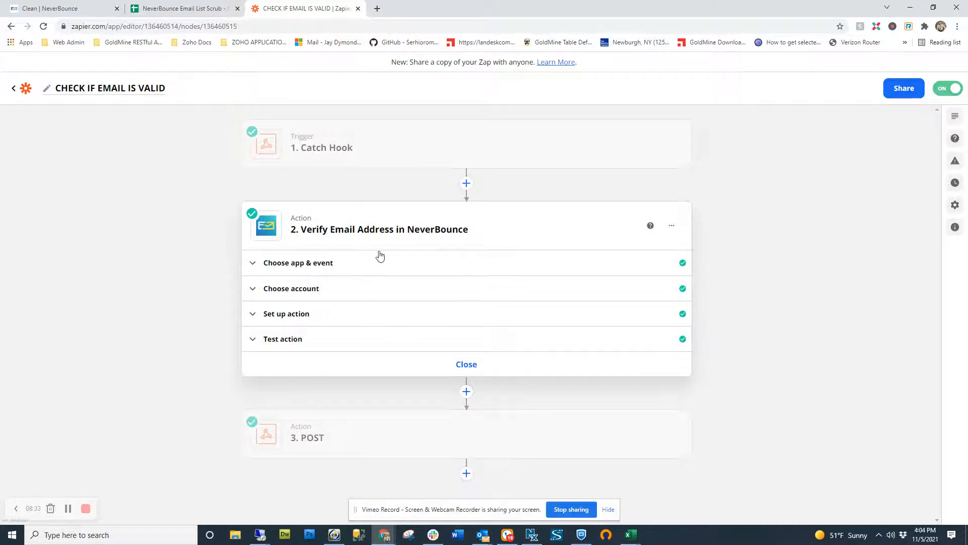
pyautogui.click(347, 264)
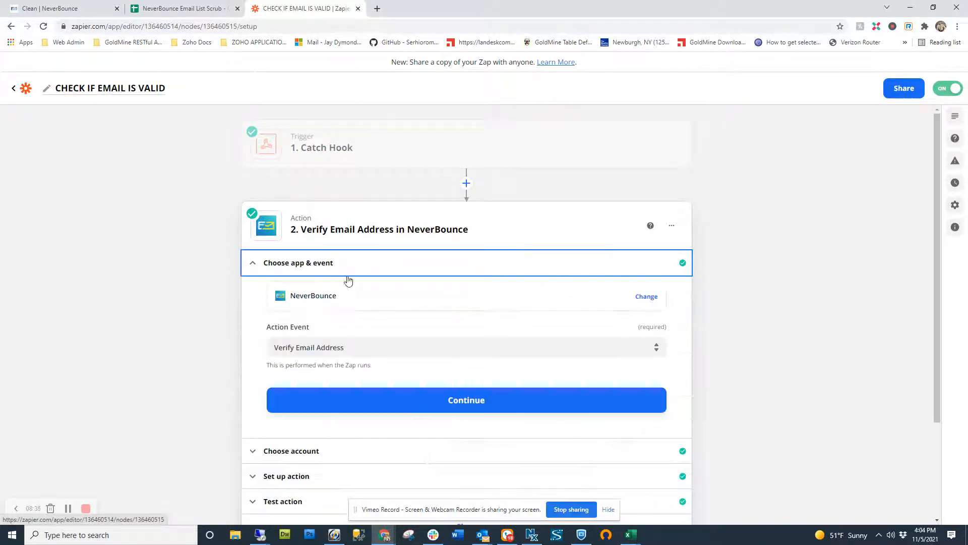
pyautogui.click(361, 347)
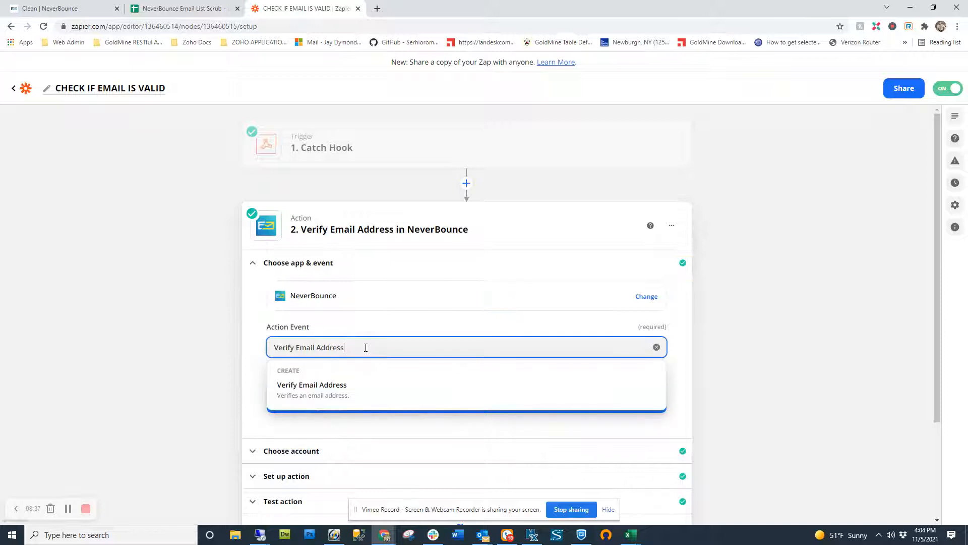
pyautogui.click(294, 389)
pyautogui.click(328, 404)
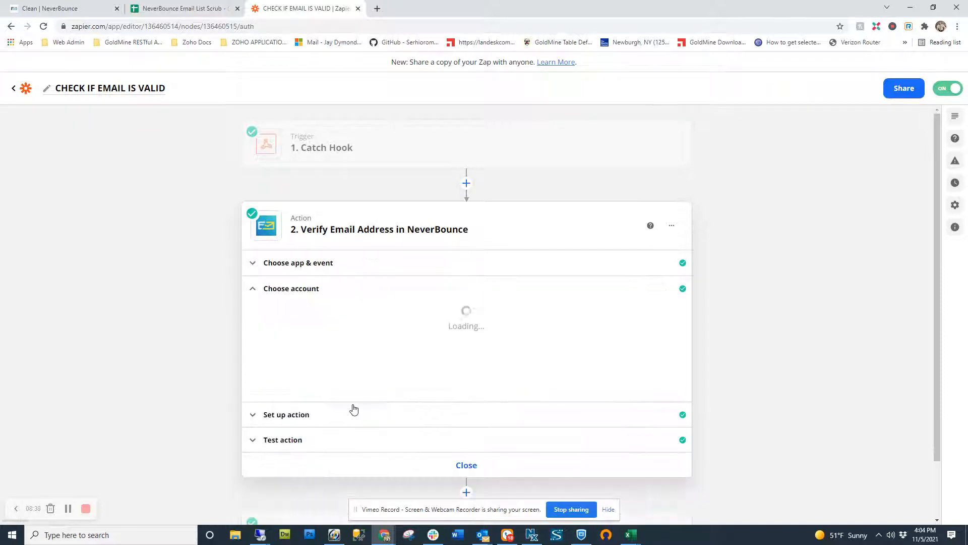
# Examine the action setup of the NeverBounce step, checking which Catch Hook data feeds Email Address to Verify.
pyautogui.click(338, 365)
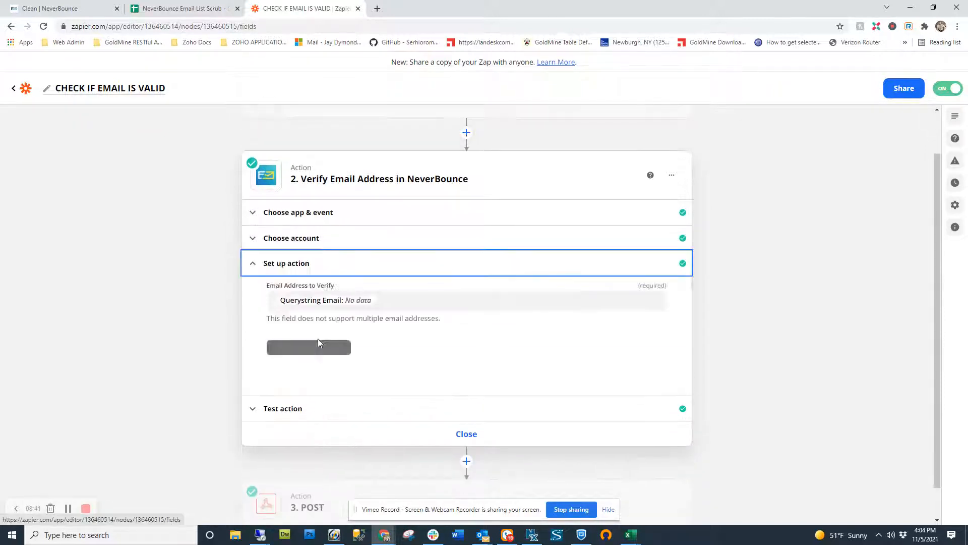
pyautogui.click(479, 298)
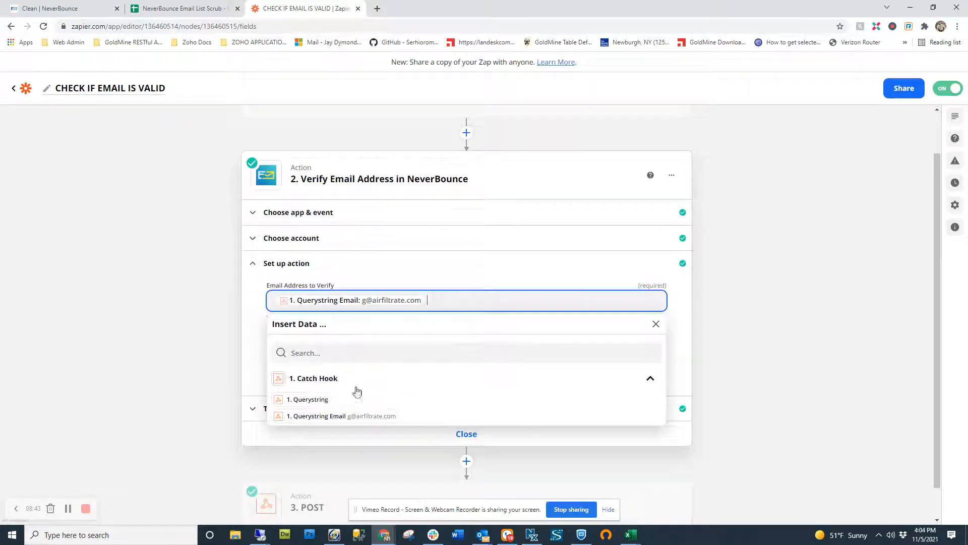
pyautogui.click(458, 267)
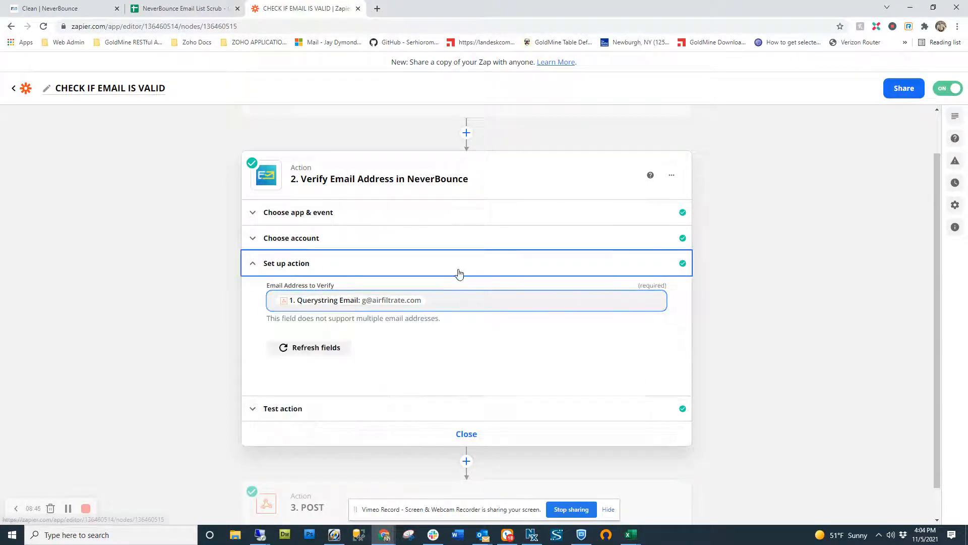
# Examine the NeverBounce step's earlier test result, including its text and numeric result codes, flags, and original e-mail.
pyautogui.click(306, 346)
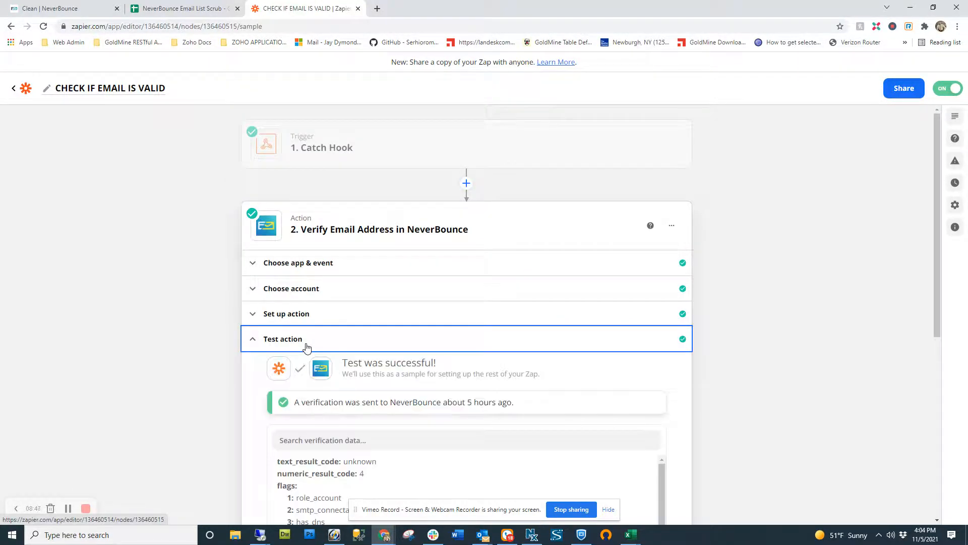
pyautogui.scroll(-4, 223, 350)
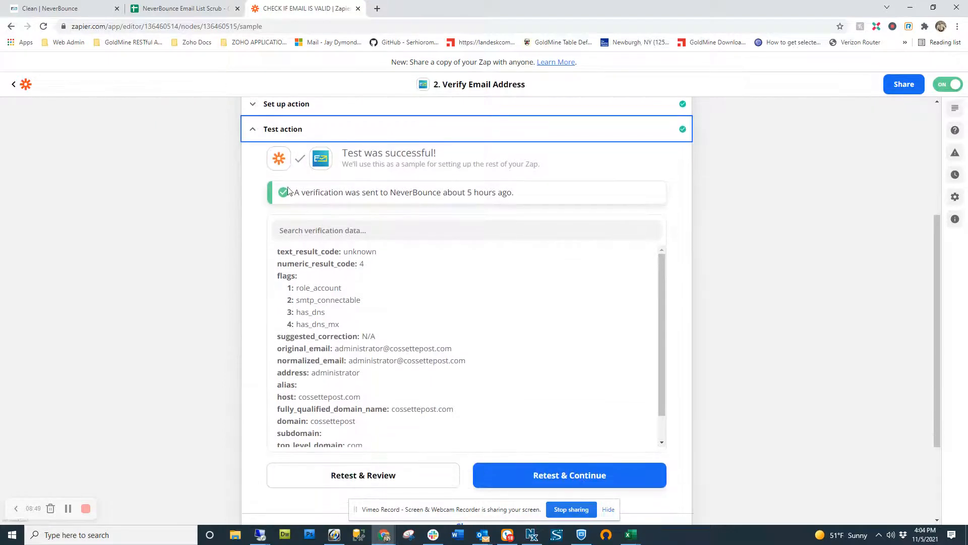
pyautogui.moveTo(323, 319); pyautogui.dragTo(422, 397)
pyautogui.click(332, 283)
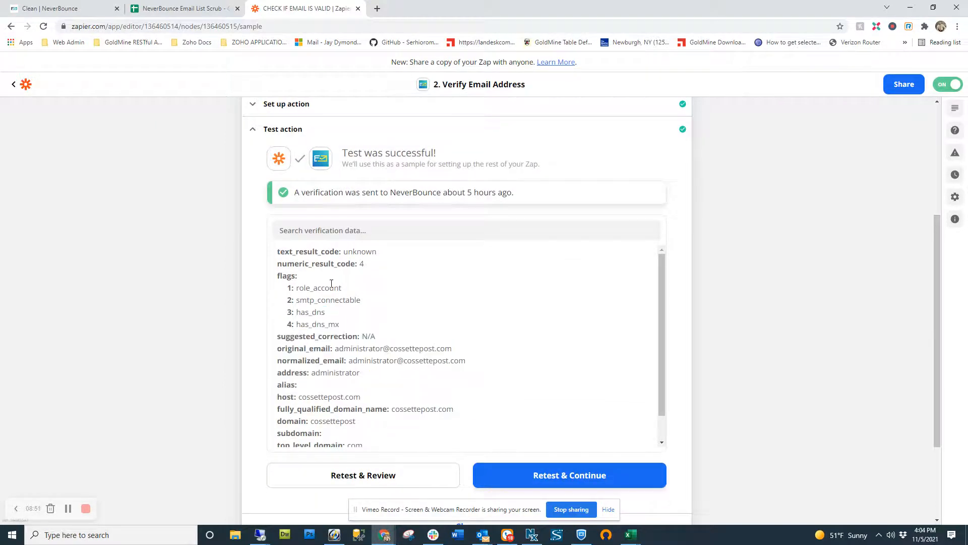
pyautogui.moveTo(382, 265); pyautogui.dragTo(273, 268)
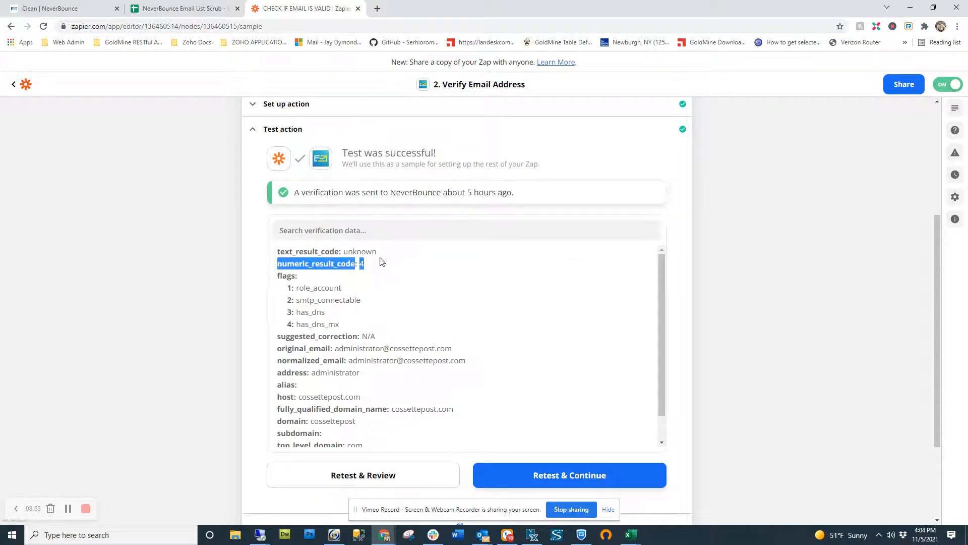
pyautogui.moveTo(379, 252); pyautogui.dragTo(278, 251)
pyautogui.click(283, 252)
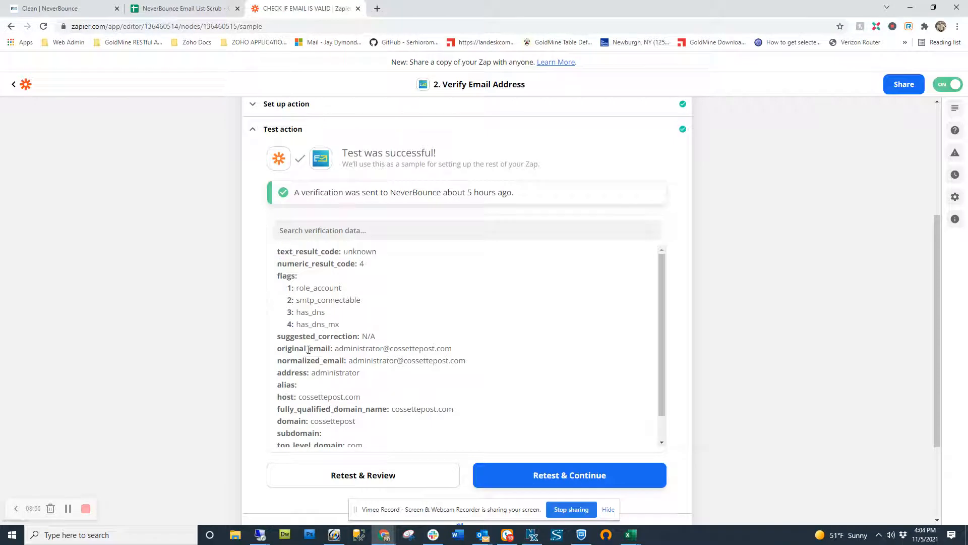
pyautogui.moveTo(309, 348); pyautogui.dragTo(488, 347)
pyautogui.click(244, 369)
# Retest and review the NeverBounce verification with the selected request, and close the step.
pyautogui.scroll(-3, 246, 369)
pyautogui.click(367, 355)
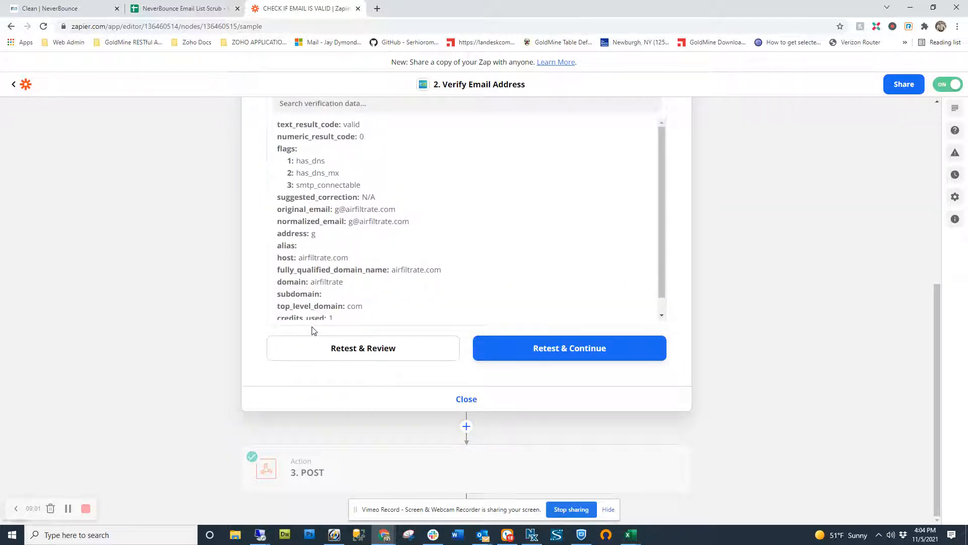
pyautogui.click(457, 399)
# Open the action setup of the POST step and examine its webhook URL and payload type.
pyautogui.click(339, 300)
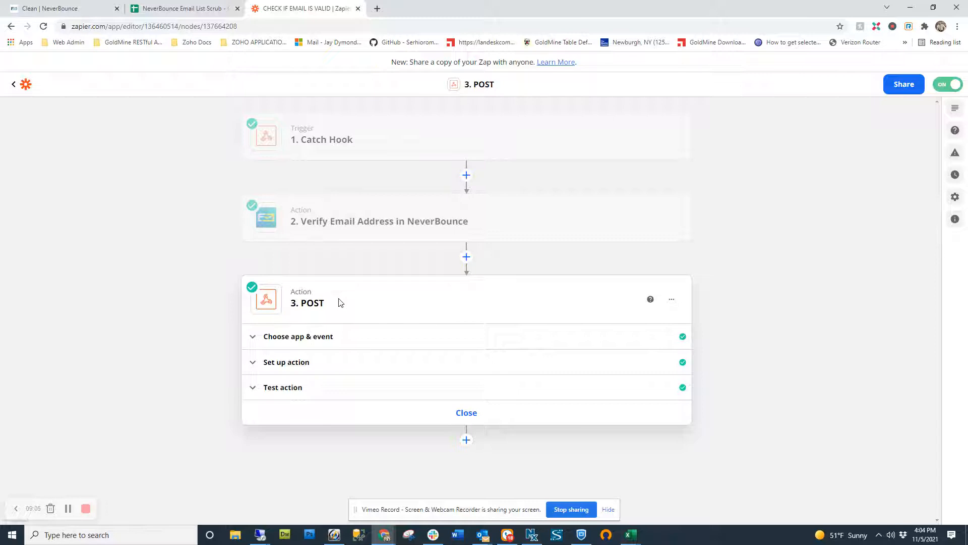
pyautogui.click(328, 368)
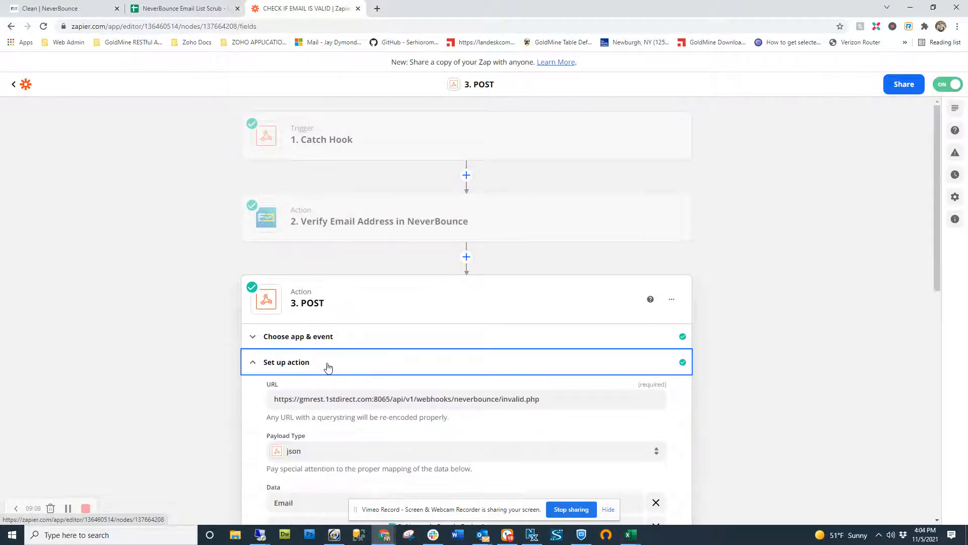
pyautogui.moveTo(544, 398); pyautogui.dragTo(257, 406)
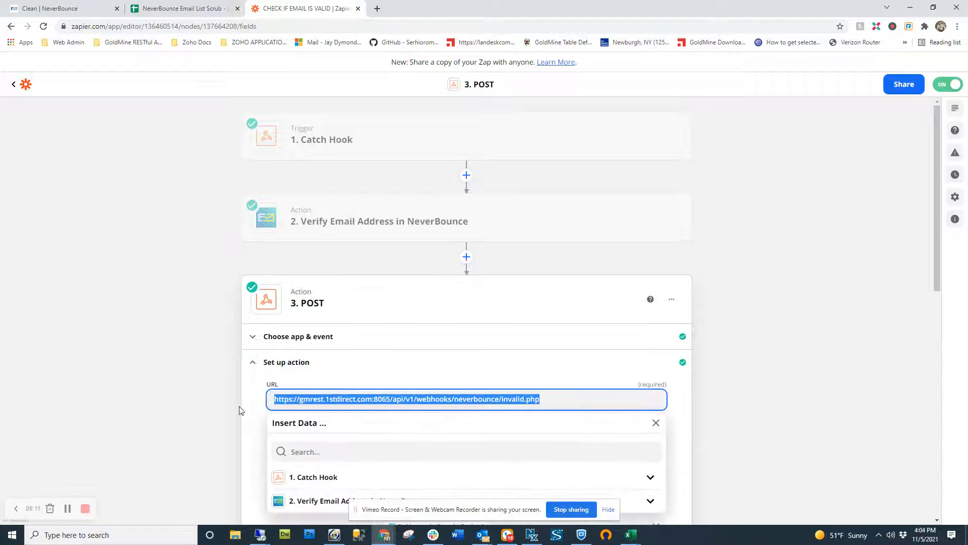
pyautogui.scroll(-2, 187, 399)
pyautogui.click(756, 286)
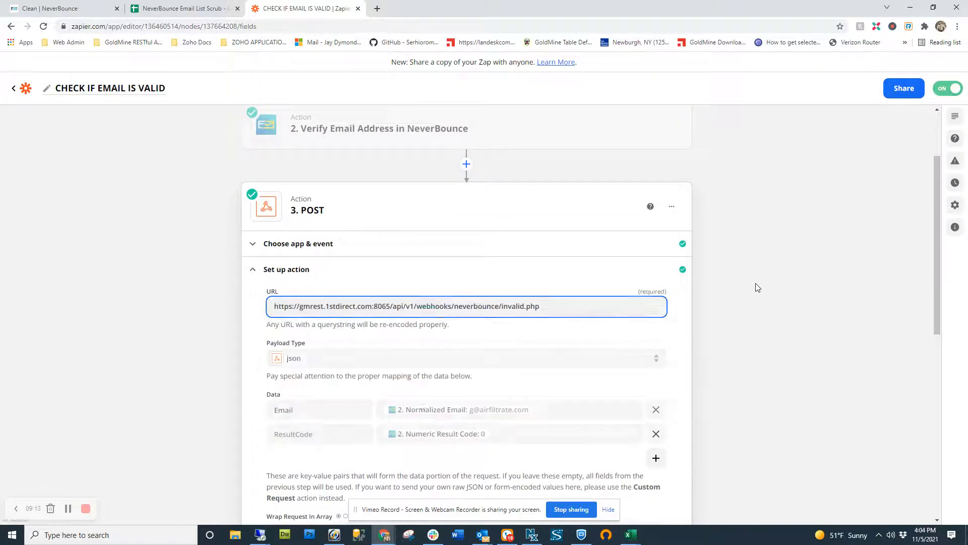
pyautogui.scroll(-2, 708, 318)
pyautogui.scroll(2, 508, 370)
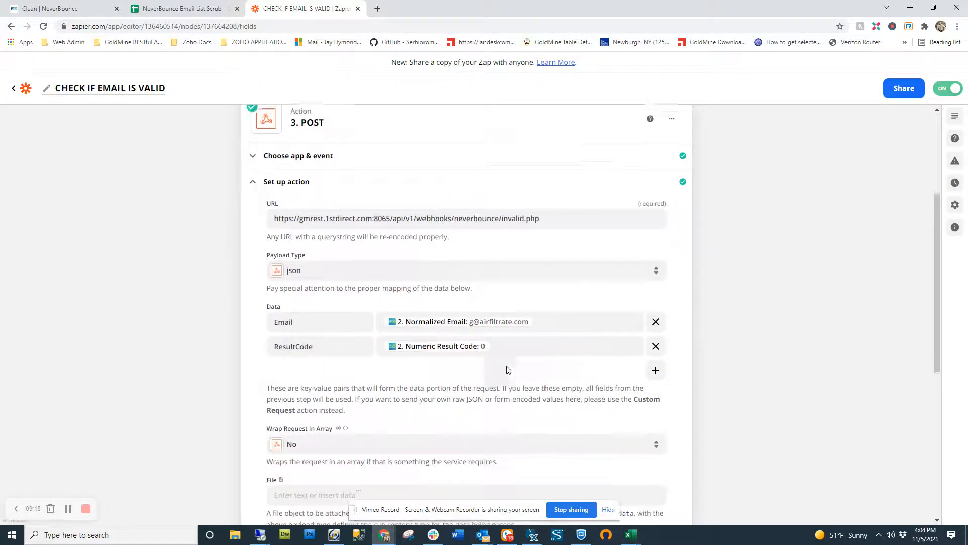
# Examine the POST step's Data mapping of Email to Normalized Email and ResultCode to Numeric Result Code without changing it.
pyautogui.moveTo(284, 409); pyautogui.dragTo(344, 407)
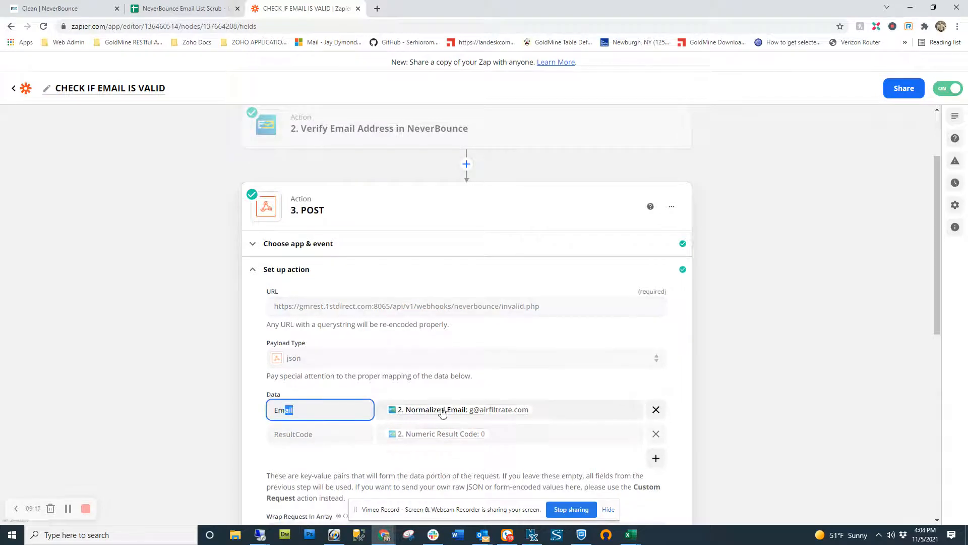
pyautogui.click(309, 433)
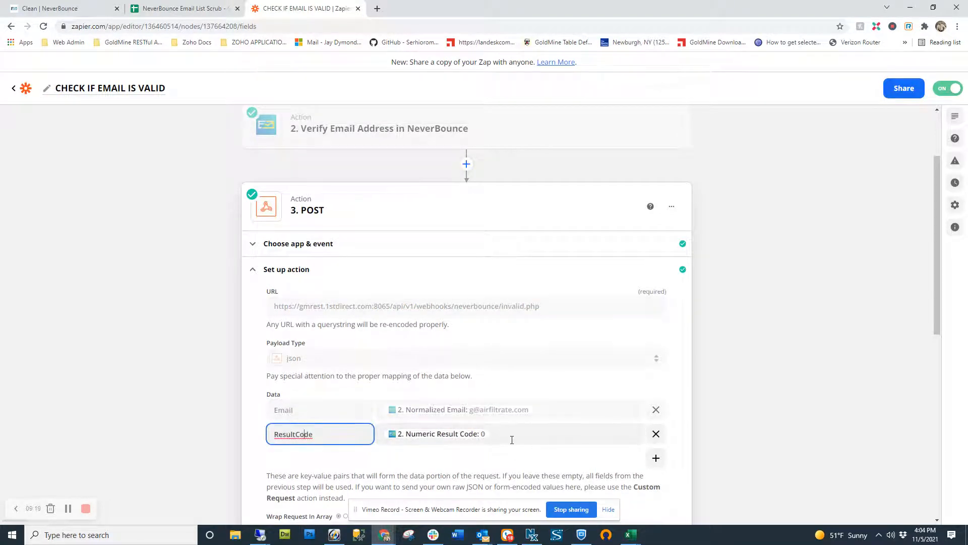
pyautogui.click(550, 413)
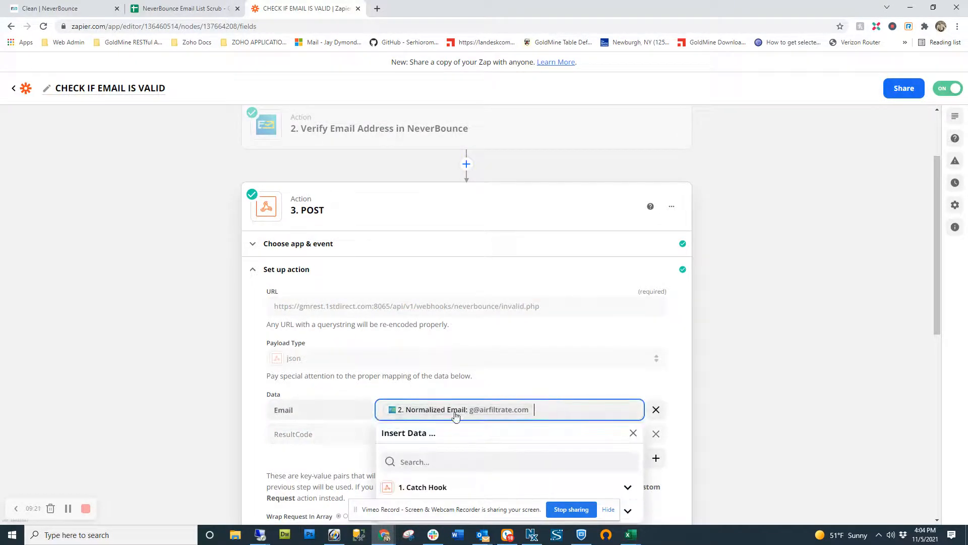
pyautogui.click(752, 406)
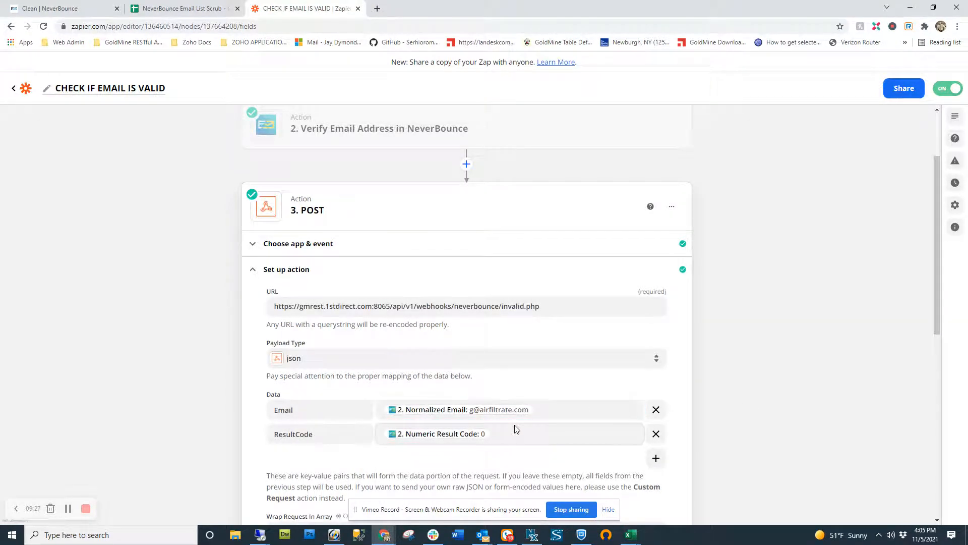
pyautogui.click(504, 435)
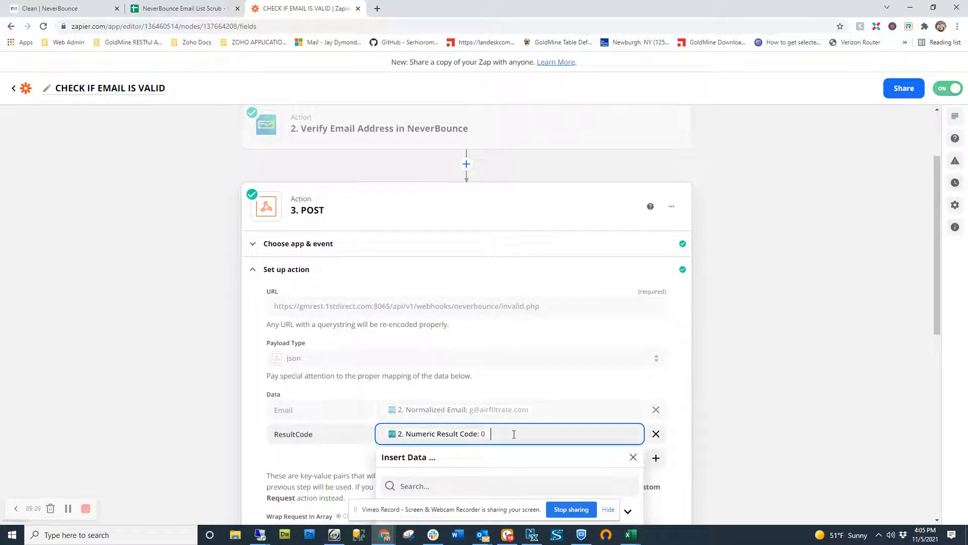
pyautogui.click(731, 436)
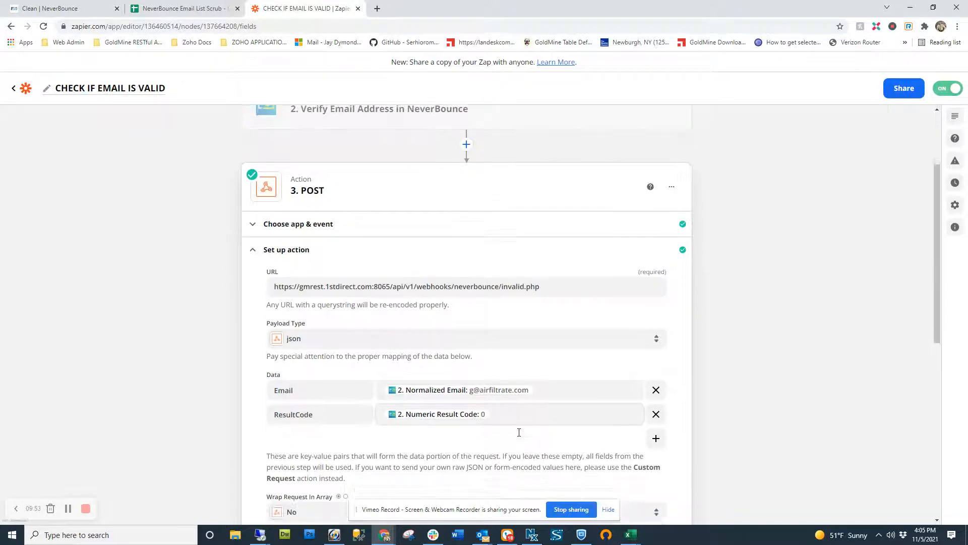
pyautogui.scroll(-1, 673, 434)
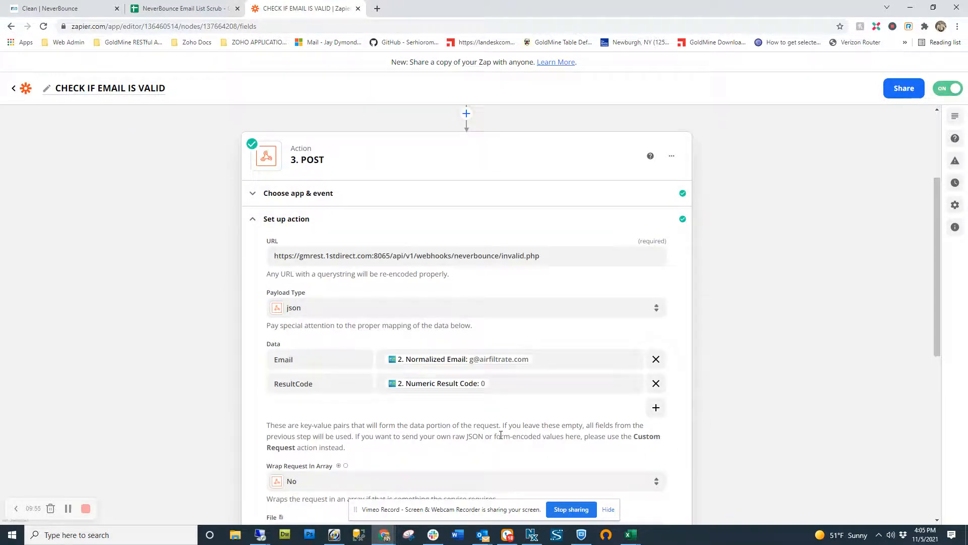
pyautogui.scroll(1, 500, 435)
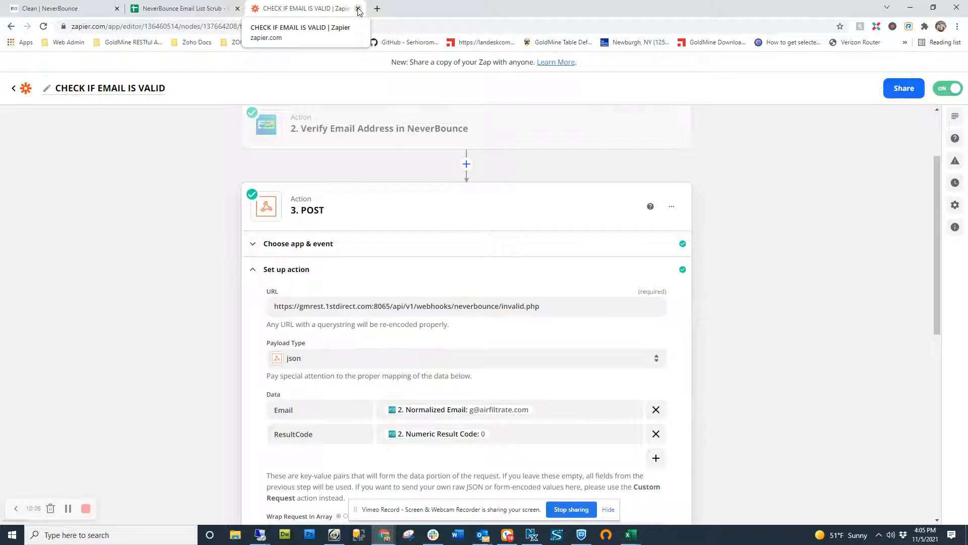
# Return to the NeverBounce folder, open the Google Sheets >> NeverBounce >> GoldMine Zap, and examine its trigger's account, spreadsheet, and worksheet.
pyautogui.click(13, 88)
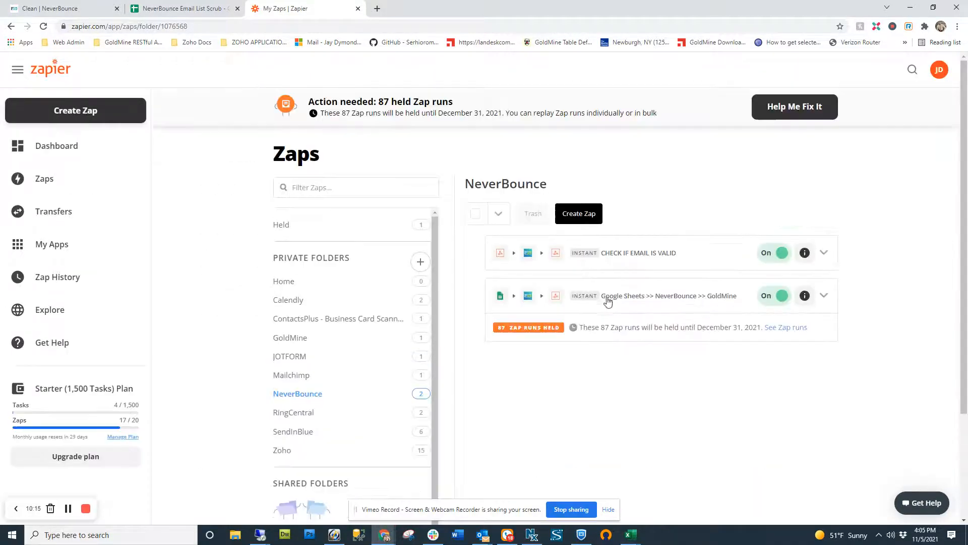
pyautogui.click(641, 299)
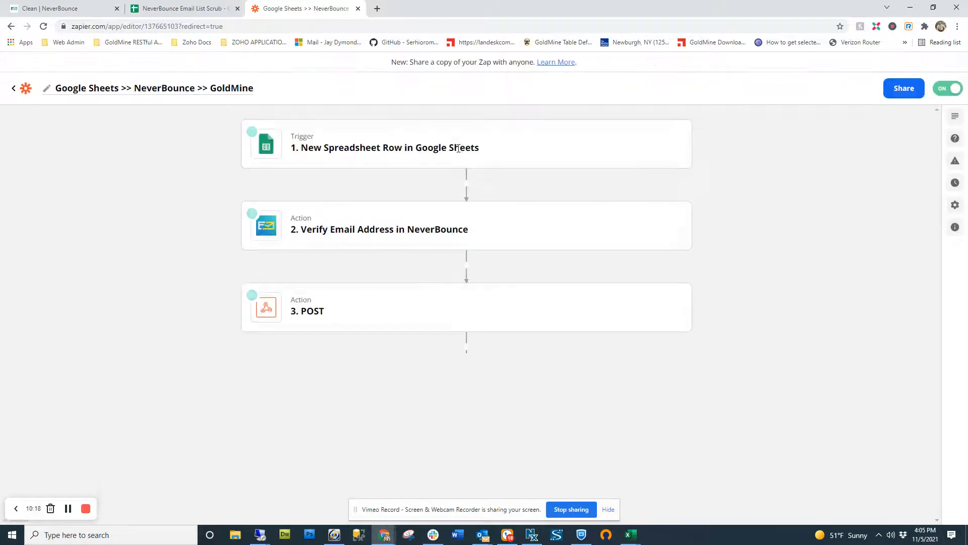
pyautogui.click(423, 163)
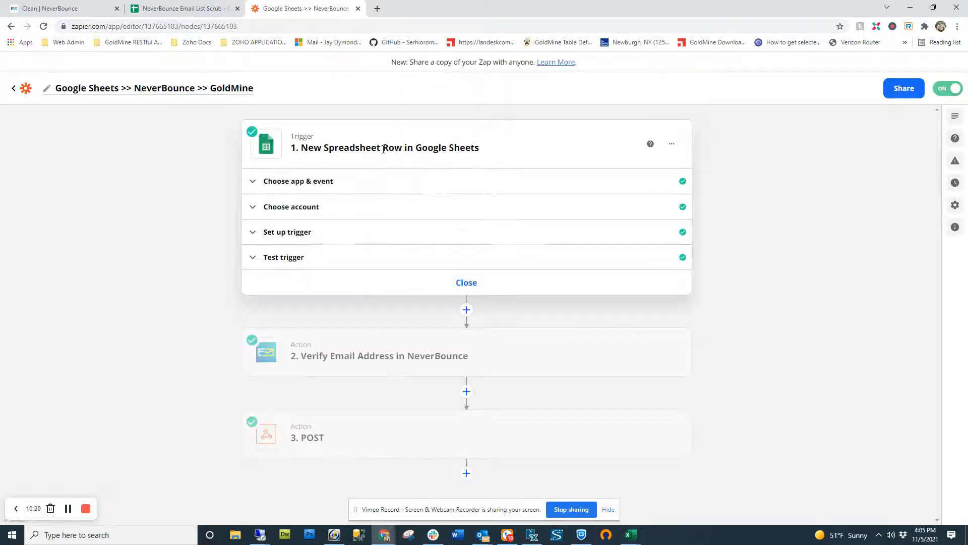
pyautogui.click(325, 211)
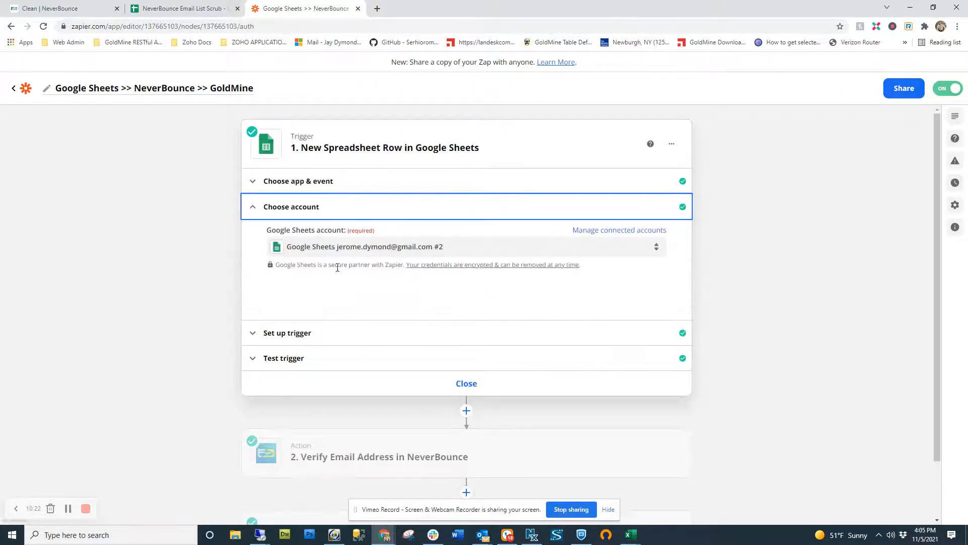
pyautogui.click(318, 332)
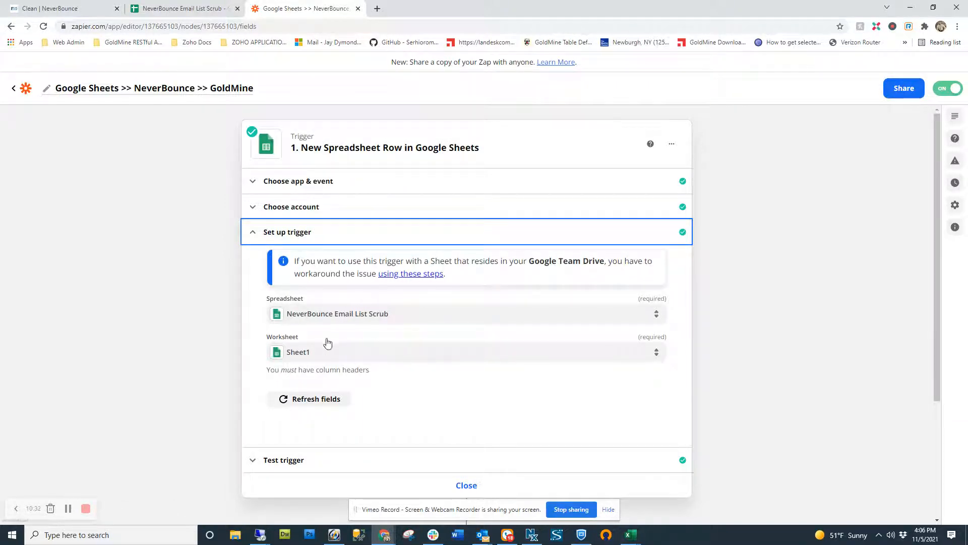
# Examine the test section of the New Spreadsheet Row trigger and open the Verify Email Address in NeverBounce action.
pyautogui.click(309, 459)
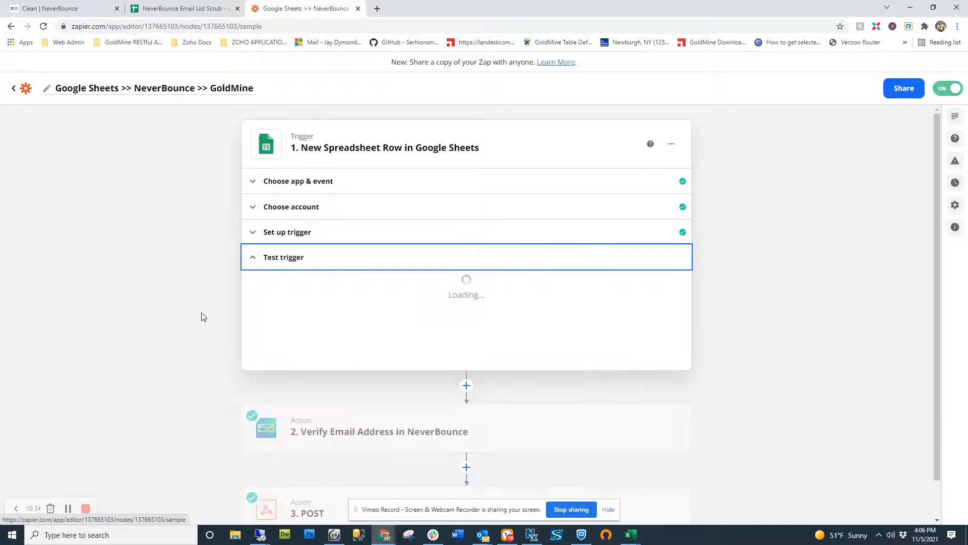
pyautogui.moveTo(423, 368); pyautogui.dragTo(153, 349)
pyautogui.scroll(-2, 251, 364)
pyautogui.click(341, 403)
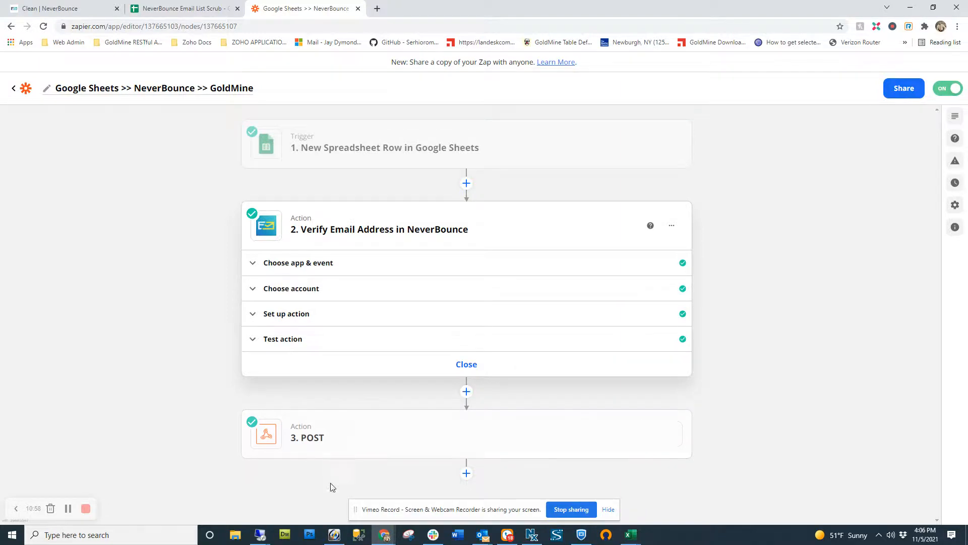
# Switch to GoldMine in the remote desktop session, rerun the Neverbounce Processed Emails SQL query, and look through its results.
pyautogui.click(334, 536)
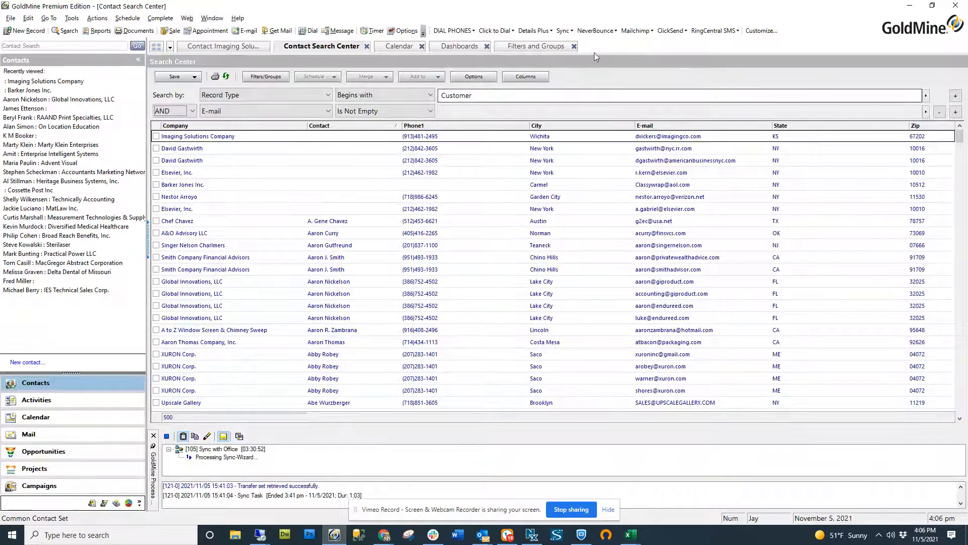
pyautogui.click(261, 535)
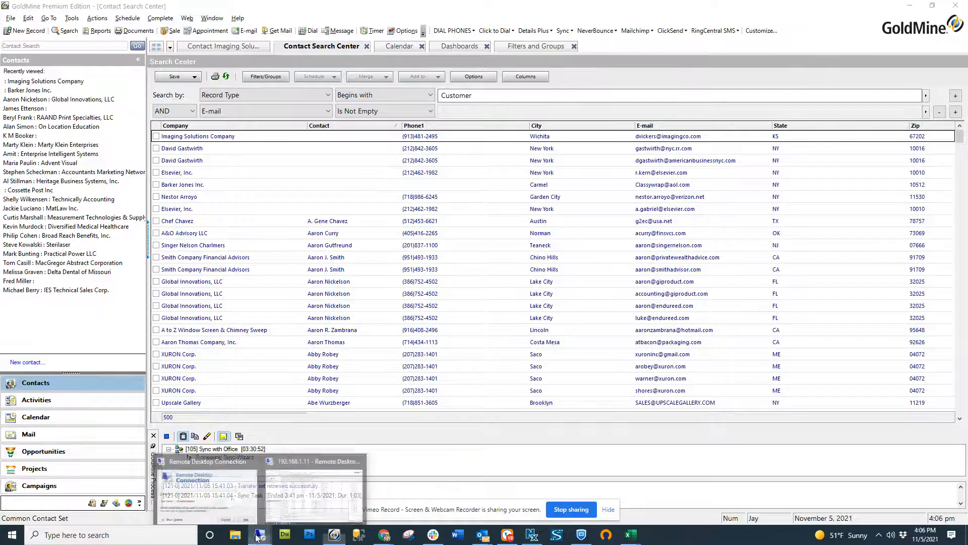
pyautogui.click(318, 489)
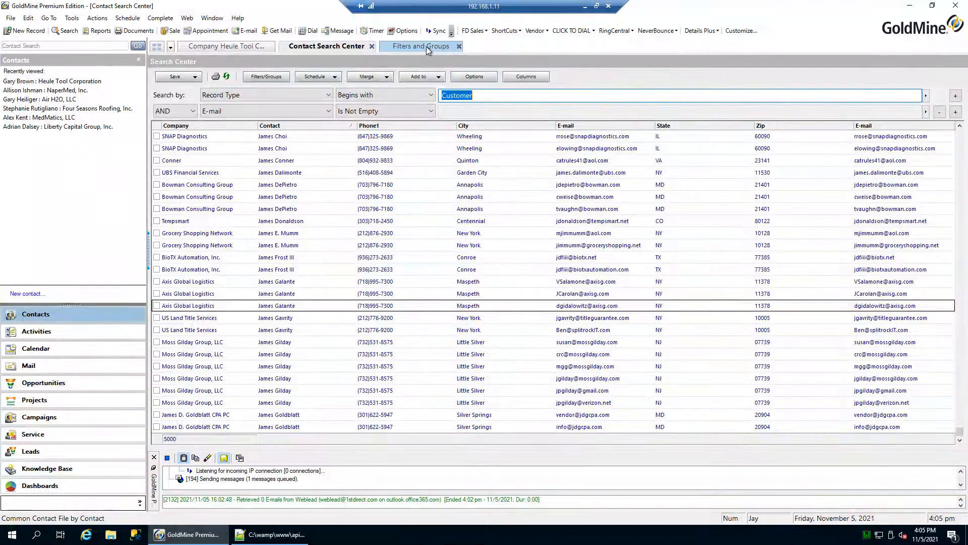
pyautogui.click(425, 46)
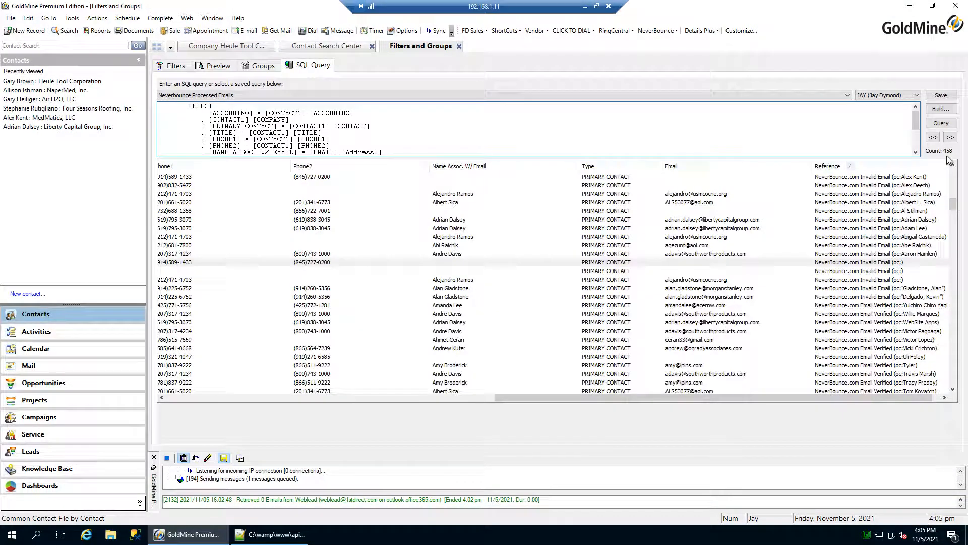
pyautogui.moveTo(953, 208); pyautogui.dragTo(953, 392)
pyautogui.click(941, 124)
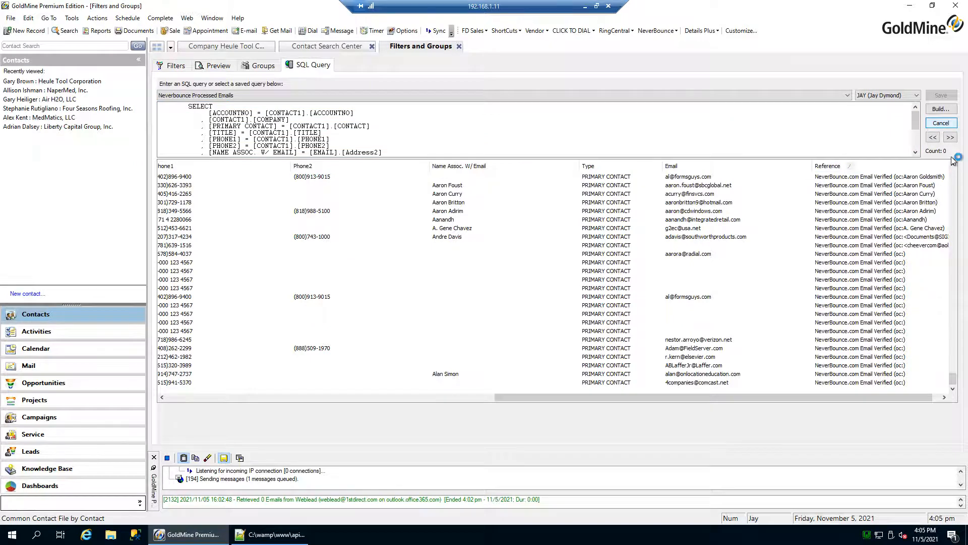
pyautogui.moveTo(953, 174); pyautogui.dragTo(955, 354)
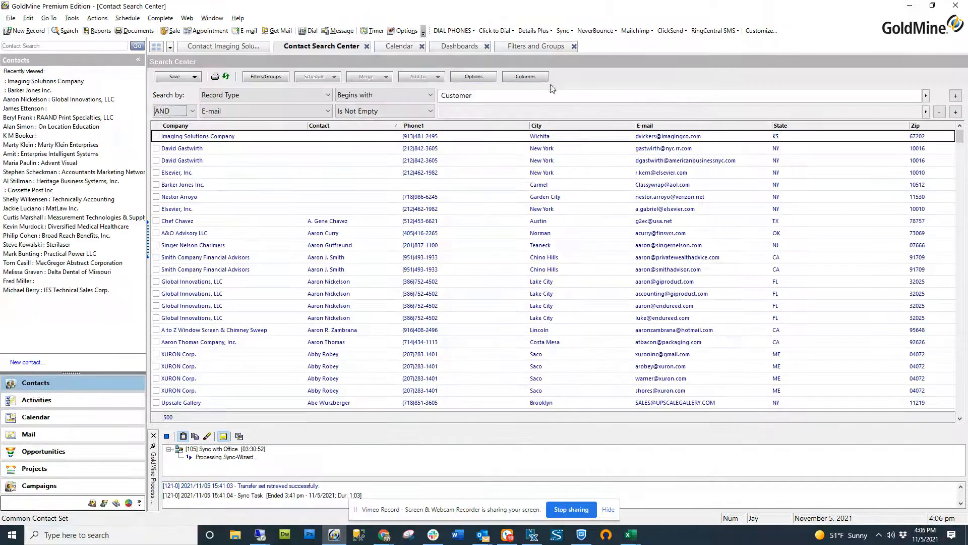
pyautogui.click(586, 6)
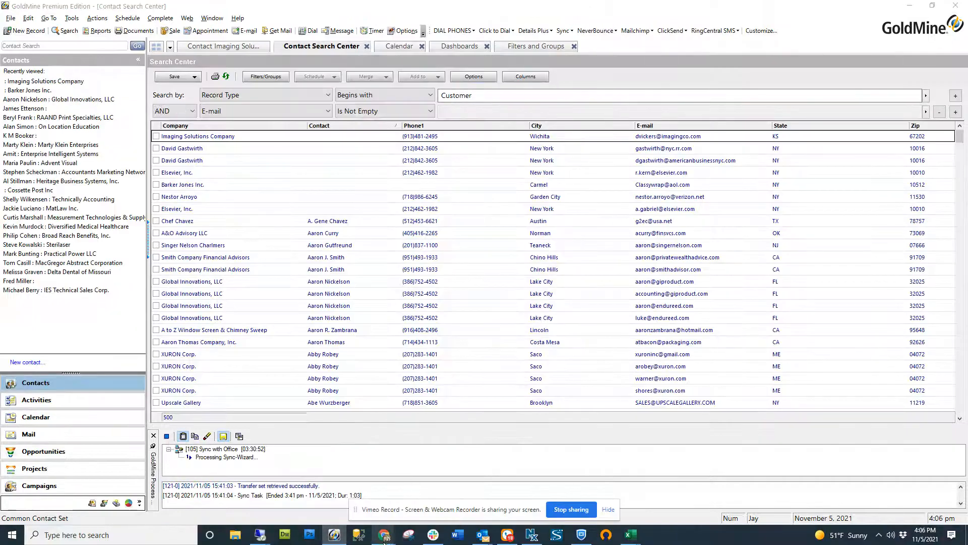
# Return to Zapier, open the held runs of the Google Sheets >> NeverBounce >> GoldMine Zap, and replay all of them.
pyautogui.moveTo(384, 534)
pyautogui.click(310, 484)
pyautogui.click(13, 88)
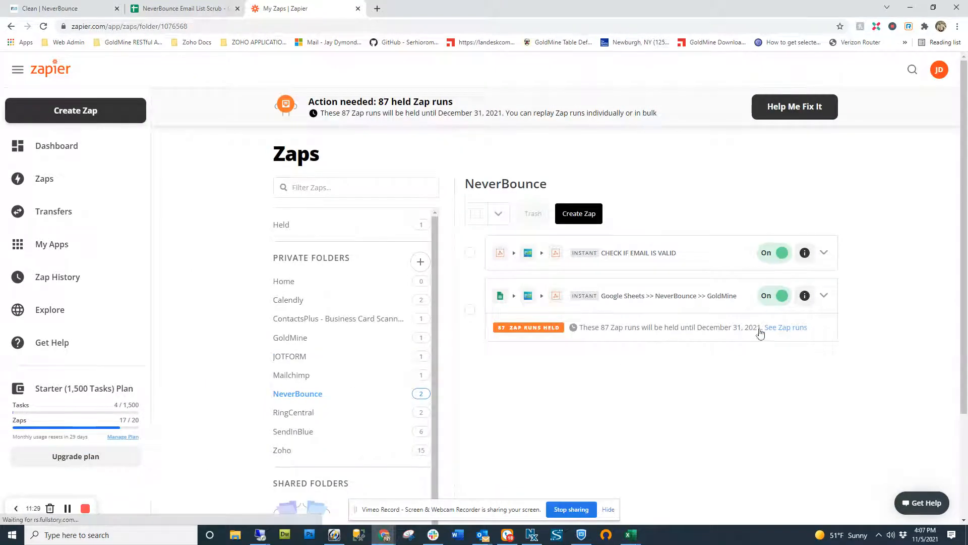
pyautogui.click(538, 332)
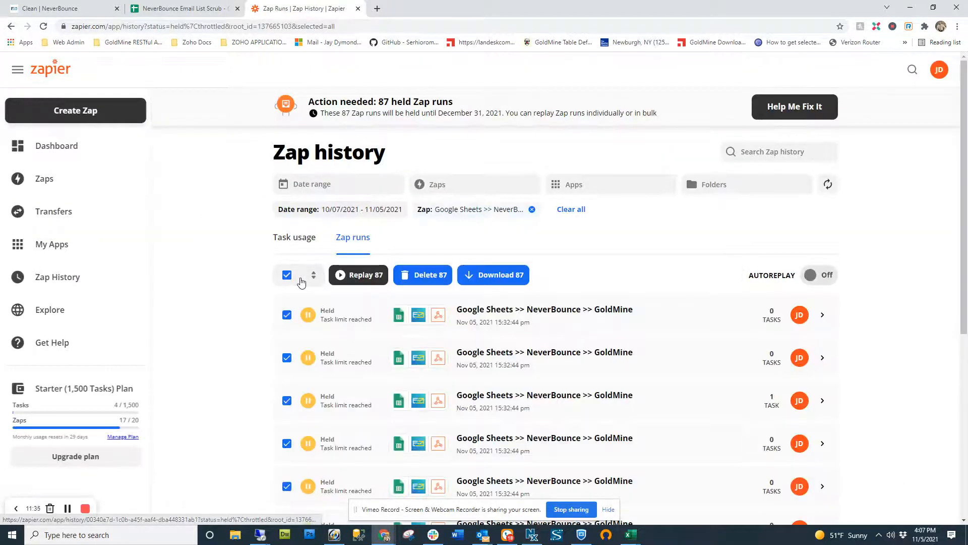
pyautogui.click(366, 275)
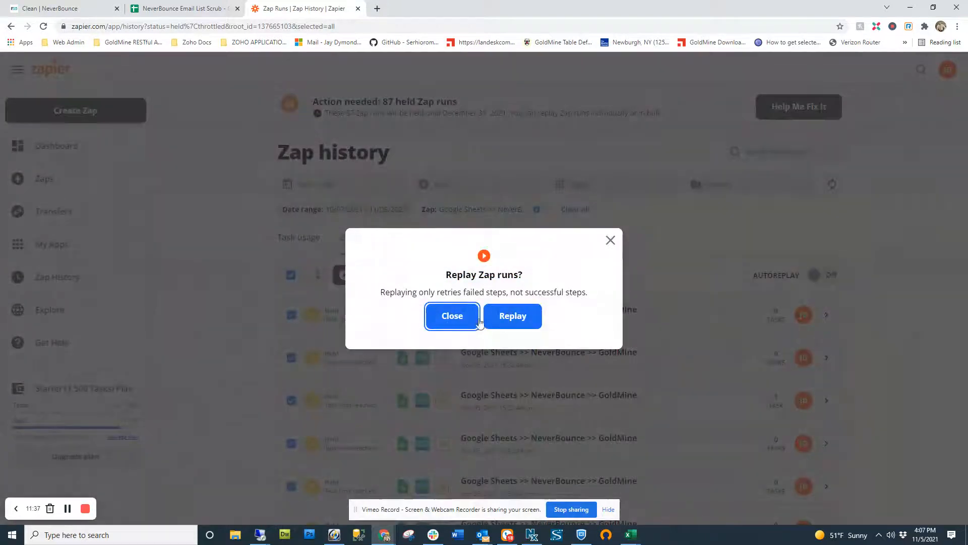
pyautogui.click(507, 317)
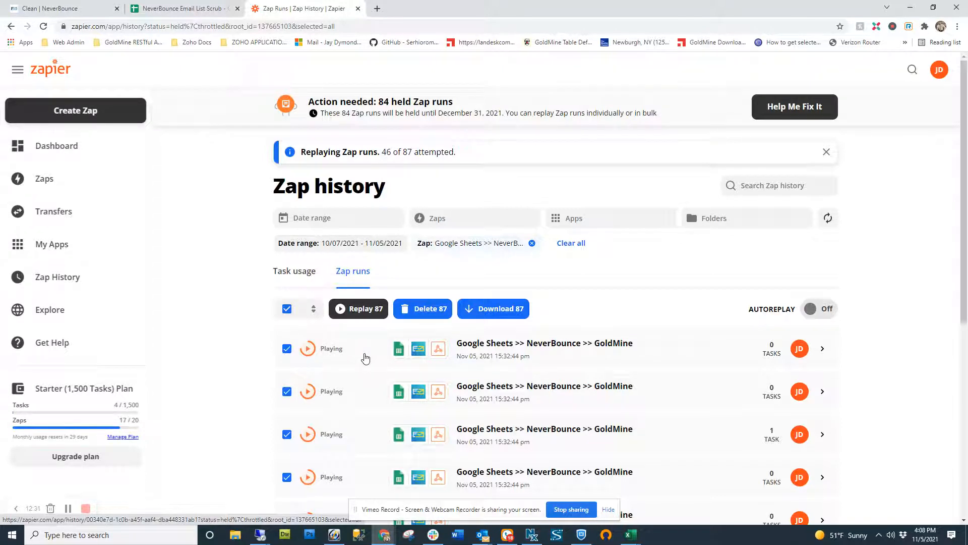
pyautogui.scroll(-1, 366, 357)
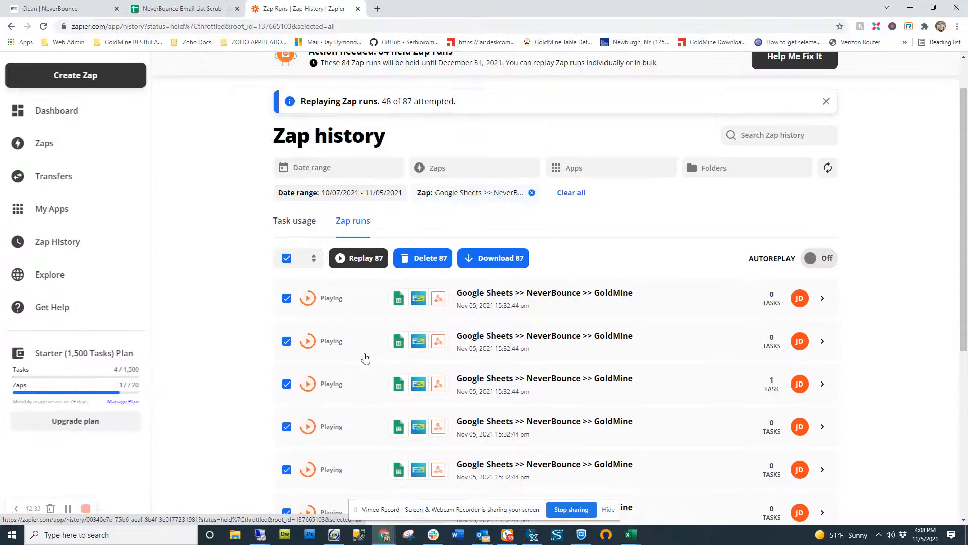
pyautogui.scroll(-1, 366, 358)
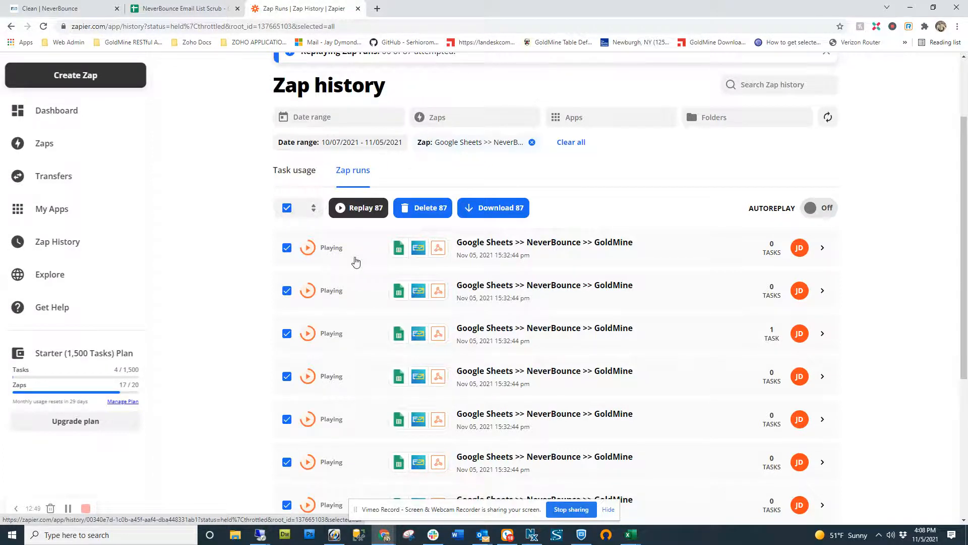
pyautogui.scroll(-1, 352, 295)
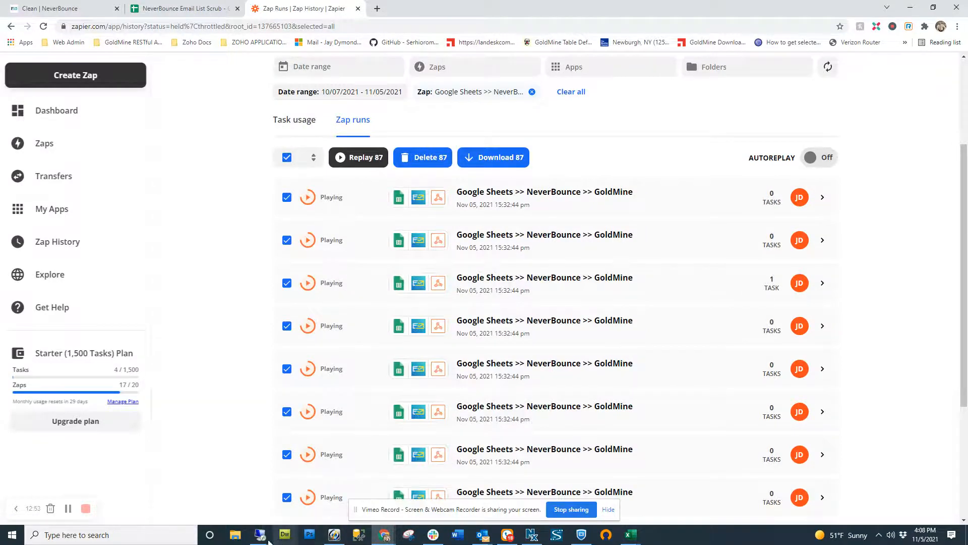
# Switch back to GoldMine in the remote session, rerun the Neverbounce Processed Emails query, and examine the Email and Reference columns.
pyautogui.moveTo(259, 538)
pyautogui.click(313, 489)
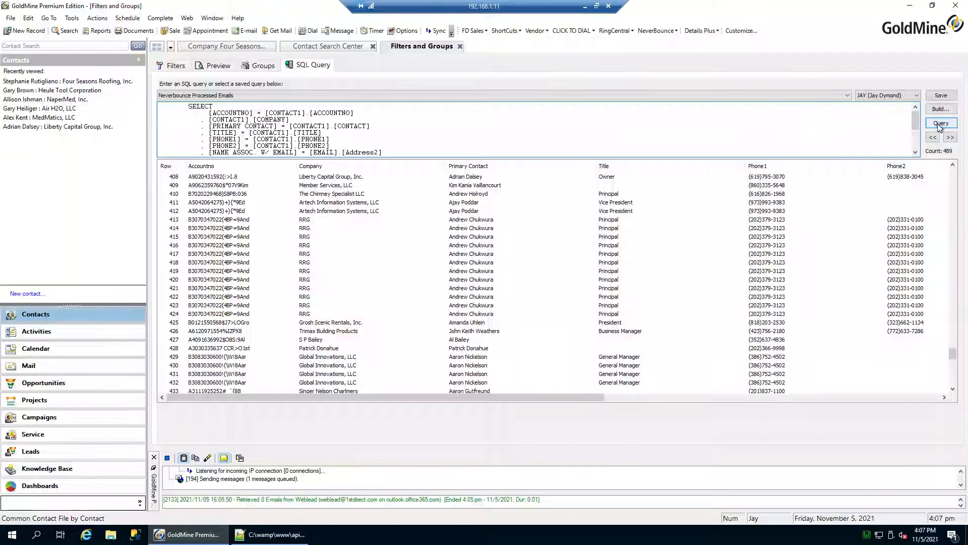
pyautogui.click(941, 124)
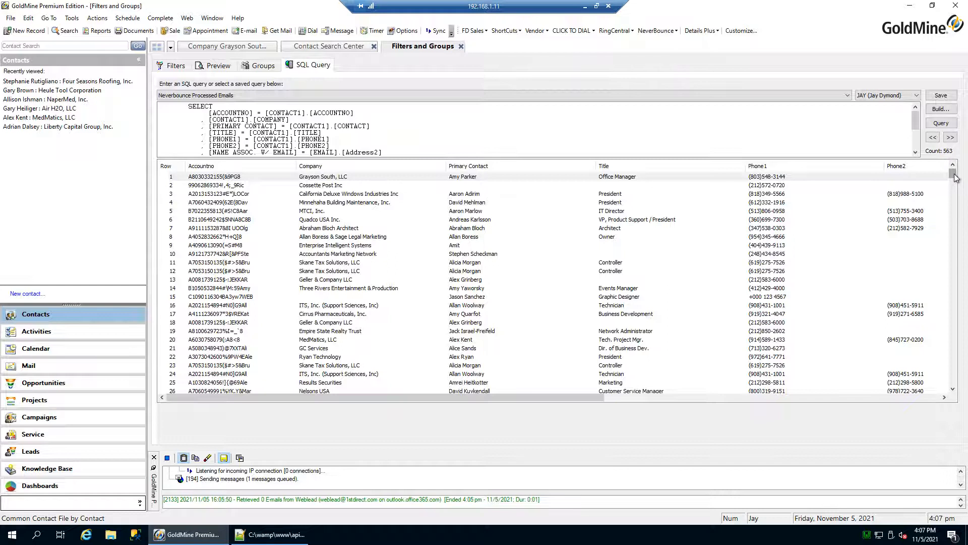
pyautogui.scroll(-5, 953, 182)
pyautogui.click(908, 399)
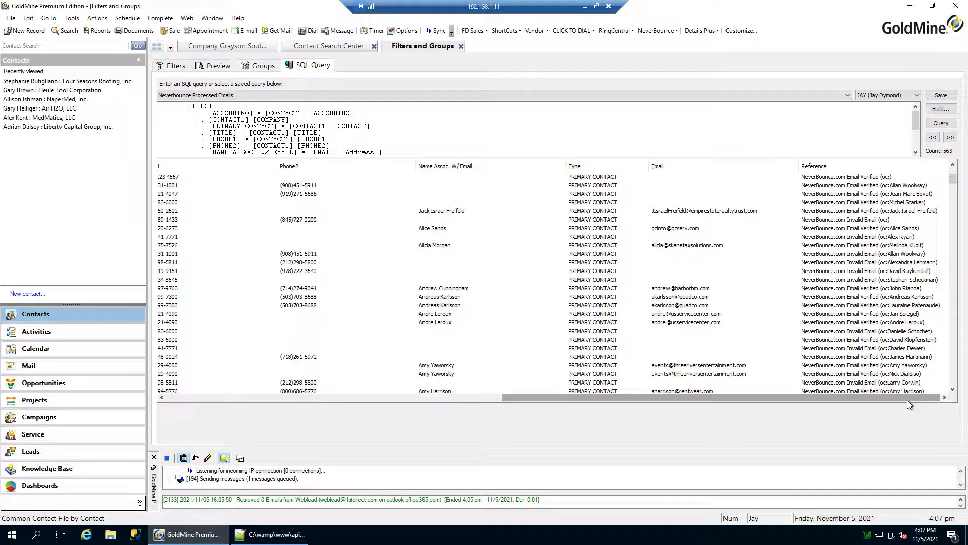
# Refresh the processed e-mails query once more, sort the results by Reference, and look through the verified entries.
pyautogui.click(947, 127)
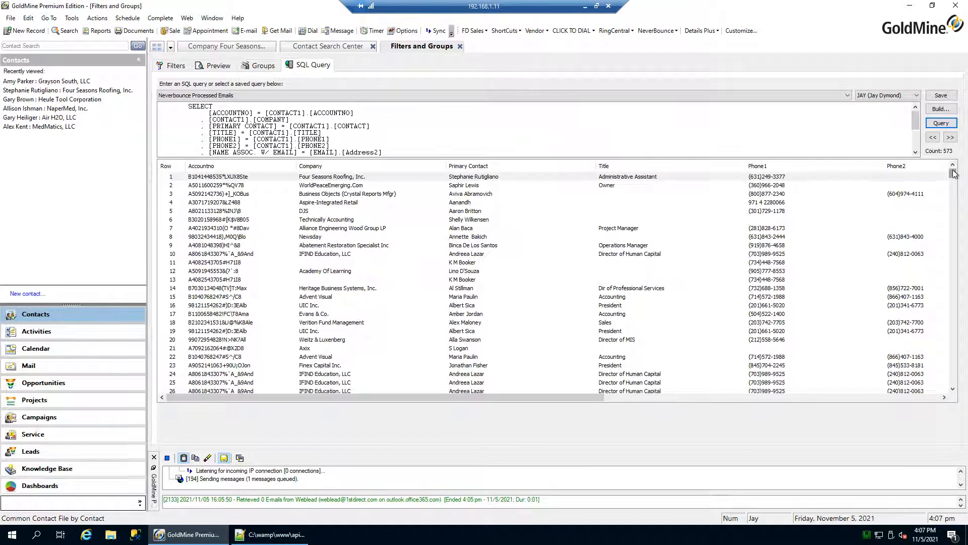
pyautogui.moveTo(953, 173); pyautogui.dragTo(952, 198)
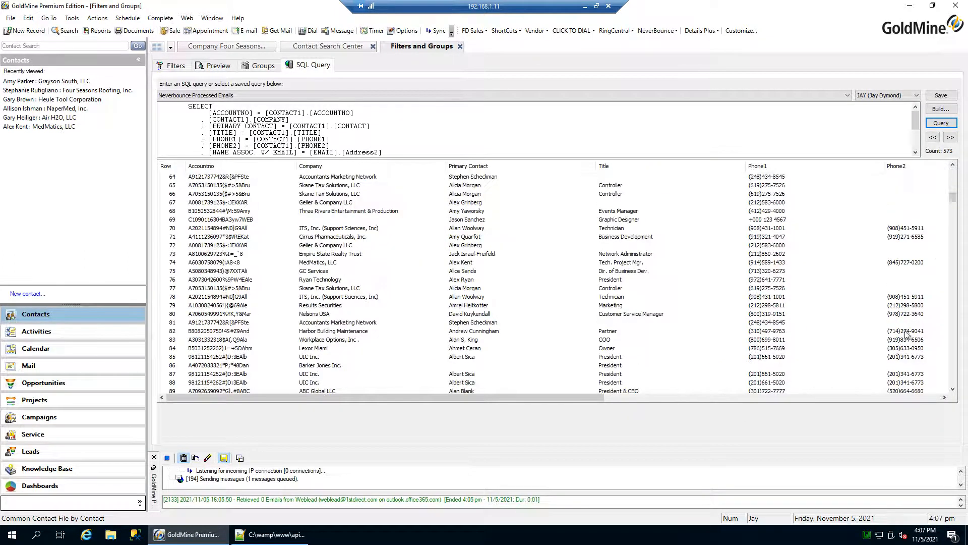
pyautogui.click(885, 397)
pyautogui.scroll(-20, 874, 177)
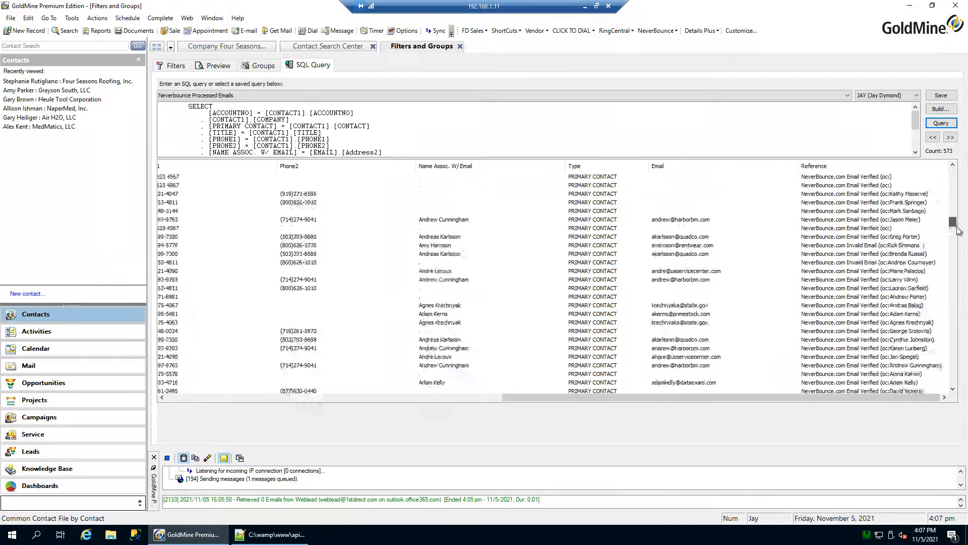
pyautogui.click(873, 167)
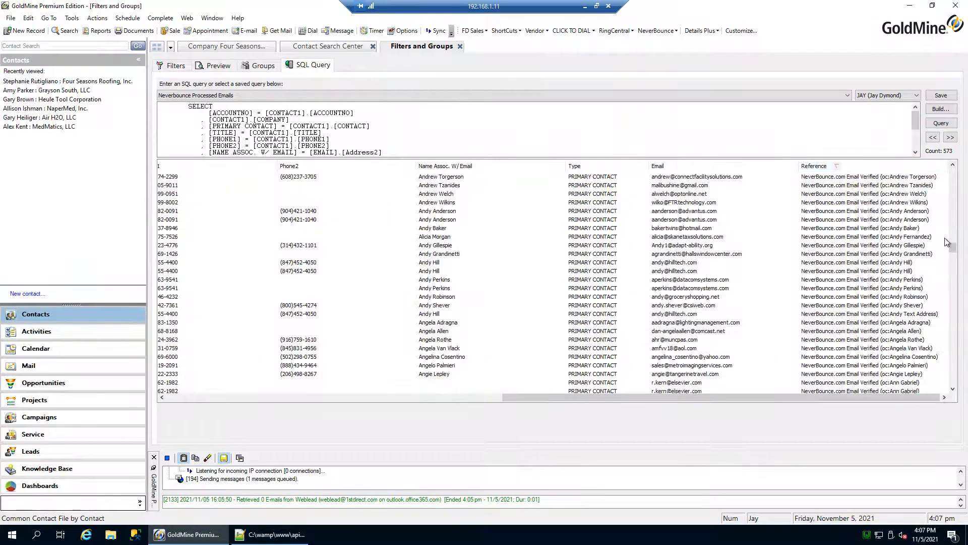
pyautogui.moveTo(953, 256); pyautogui.dragTo(953, 348)
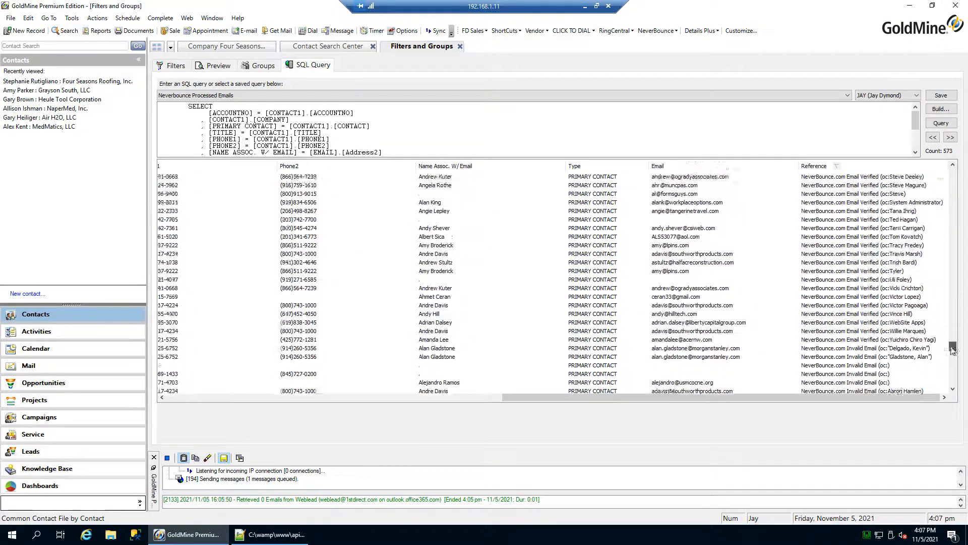
# Compare the Email Verified and Invalid Email references, and select the first Invalid Email row without a contact name in its reference.
pyautogui.click(834, 281)
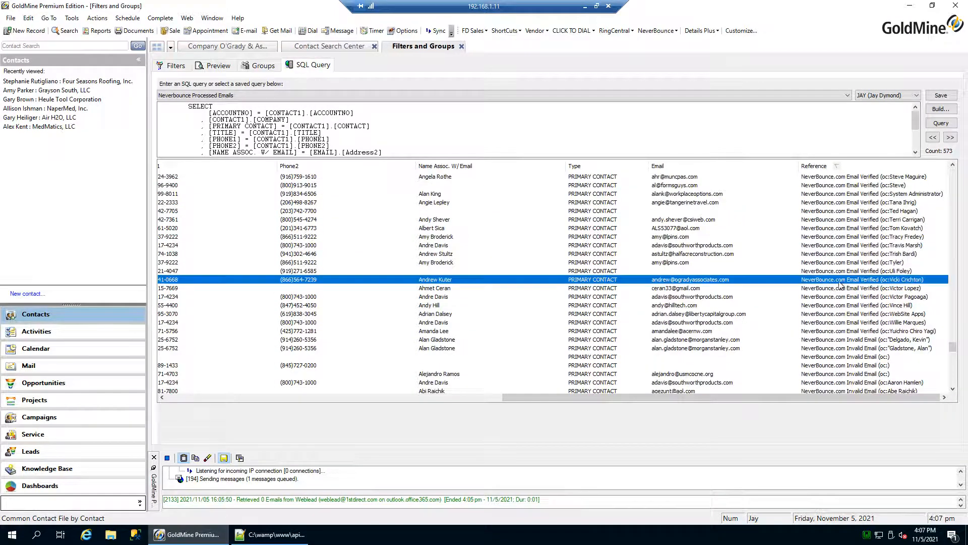
pyautogui.click(873, 341)
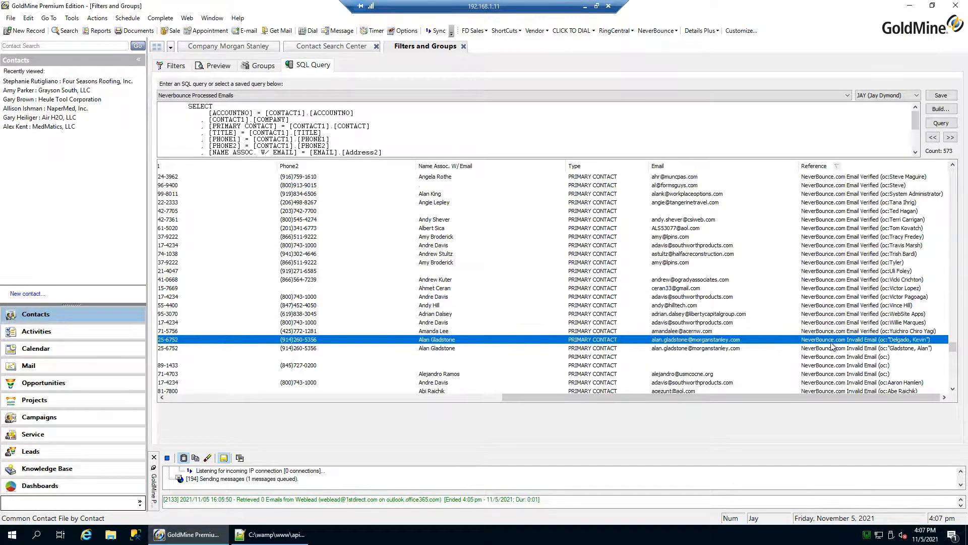
pyautogui.scroll(-2, 857, 323)
pyautogui.scroll(-1, 857, 321)
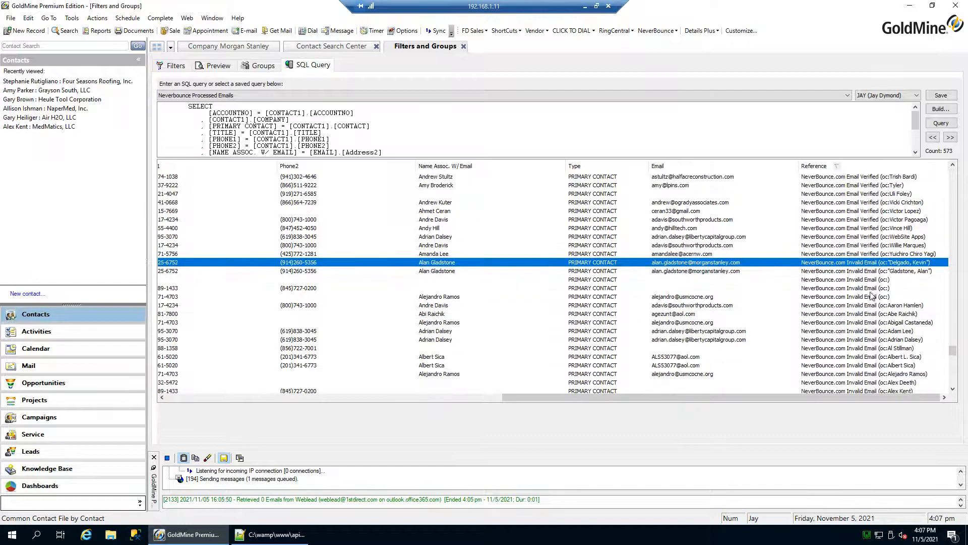
pyautogui.click(863, 272)
pyautogui.click(862, 279)
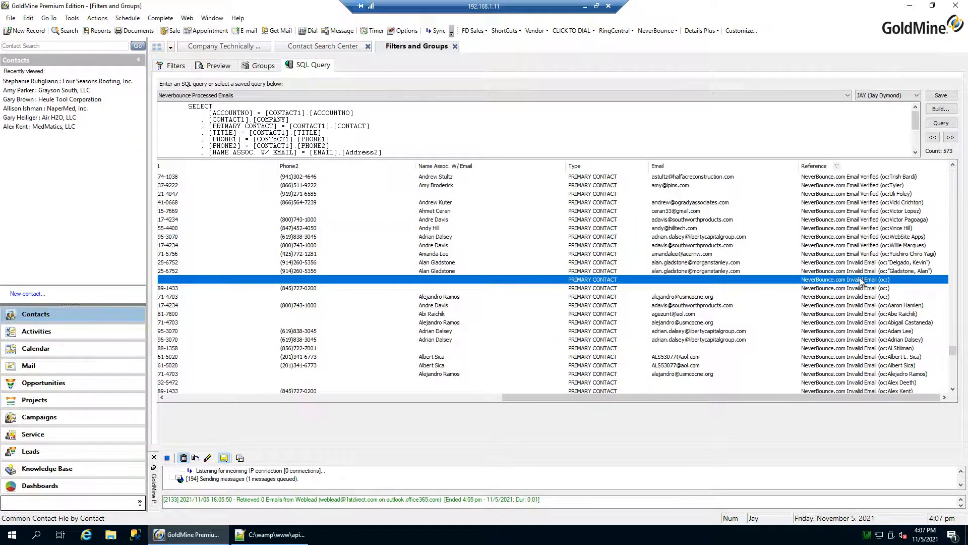
# Open the selected contact's History and examine the e-mail address, result code, and text code in the NeverBounce.com Invalid Email entry.
pyautogui.click(223, 46)
pyautogui.click(421, 283)
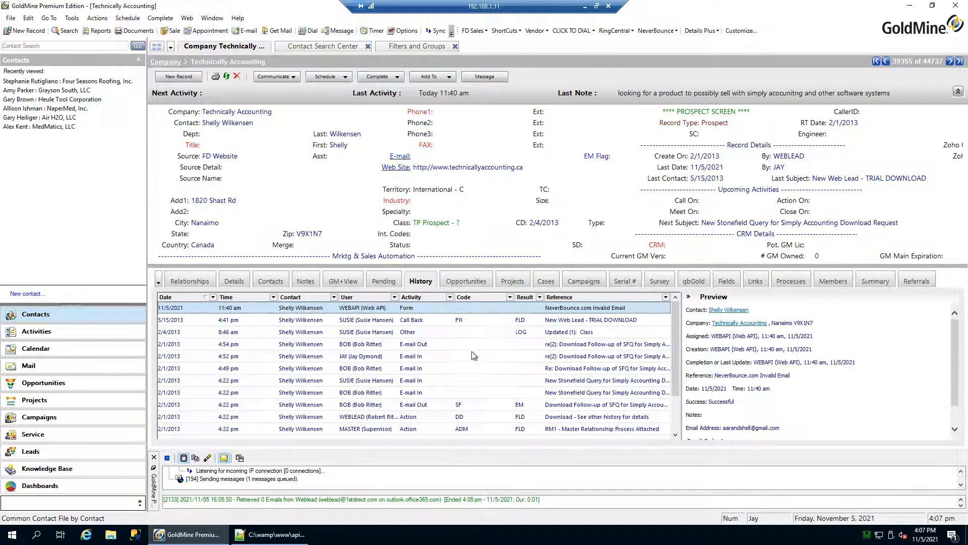
pyautogui.scroll(-2, 717, 421)
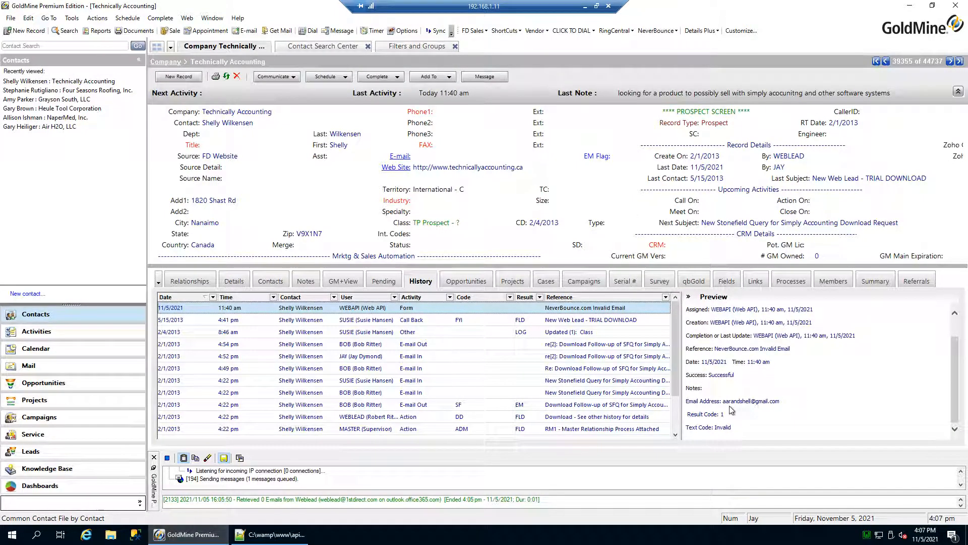
pyautogui.moveTo(700, 401); pyautogui.dragTo(791, 439)
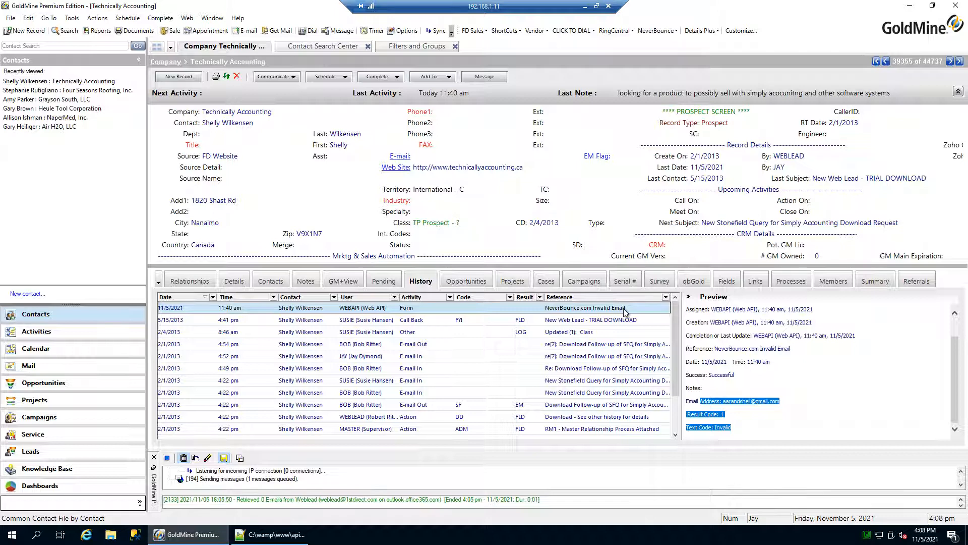
pyautogui.click(740, 427)
pyautogui.moveTo(687, 403); pyautogui.dragTo(744, 429)
pyautogui.click(747, 432)
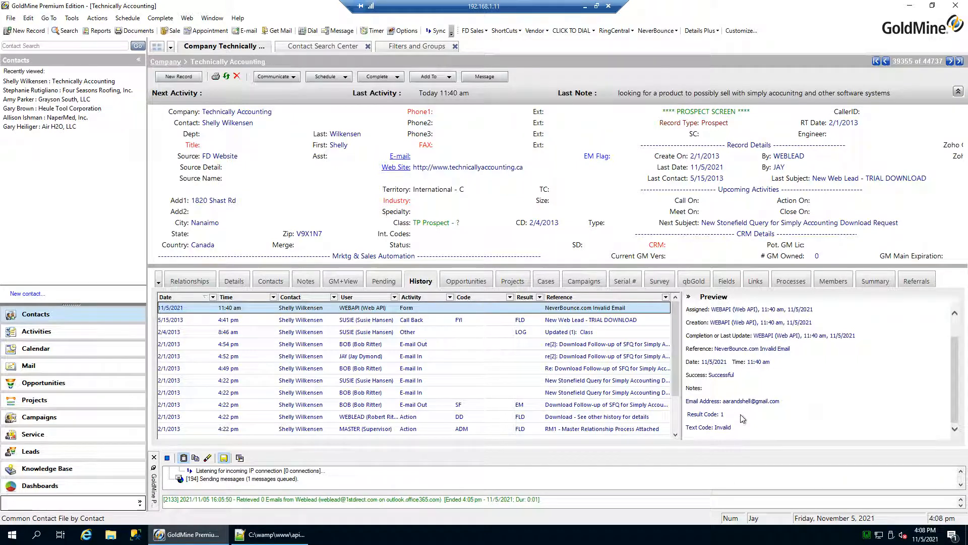
pyautogui.moveTo(782, 402); pyautogui.dragTo(724, 402)
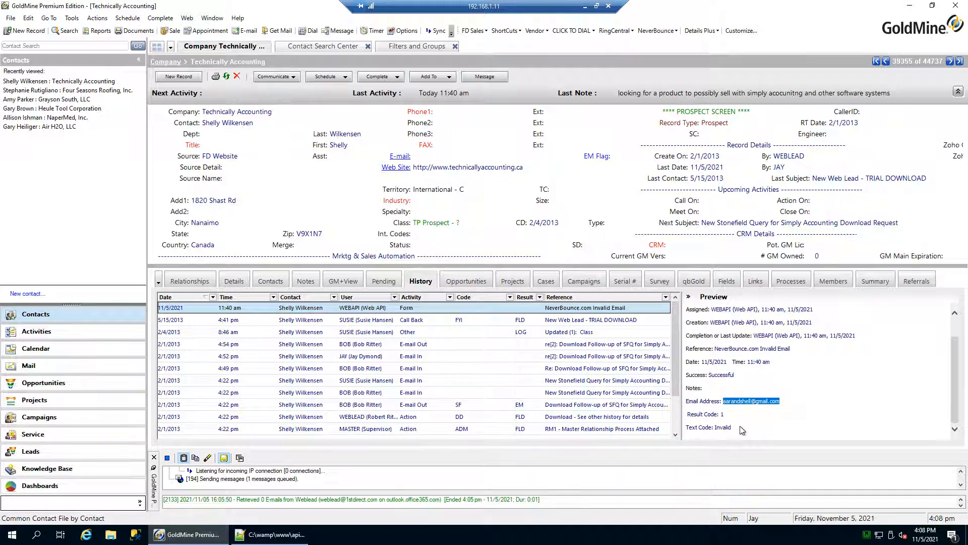
# Leave the remote session and switch to the NeverBounce Clean page in the browser.
pyautogui.click(584, 7)
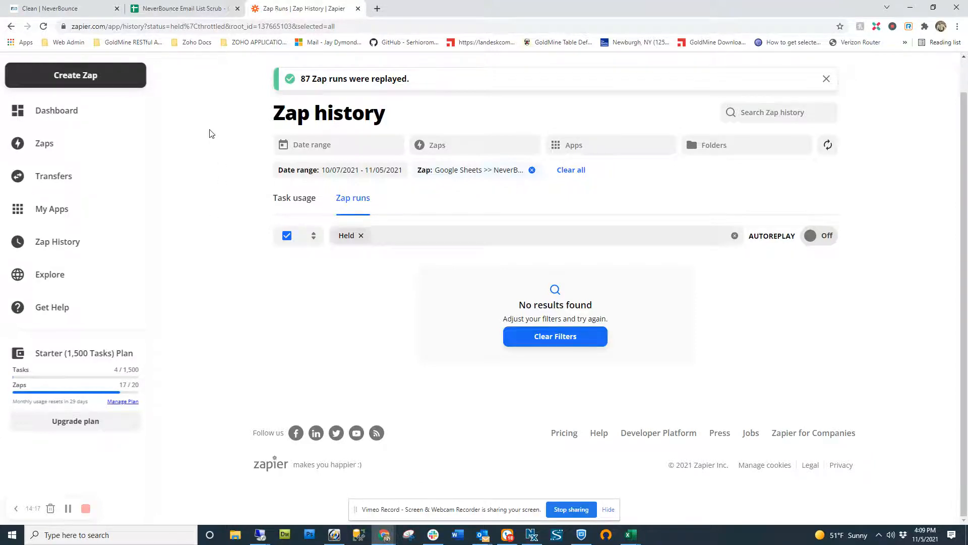
pyautogui.click(80, 10)
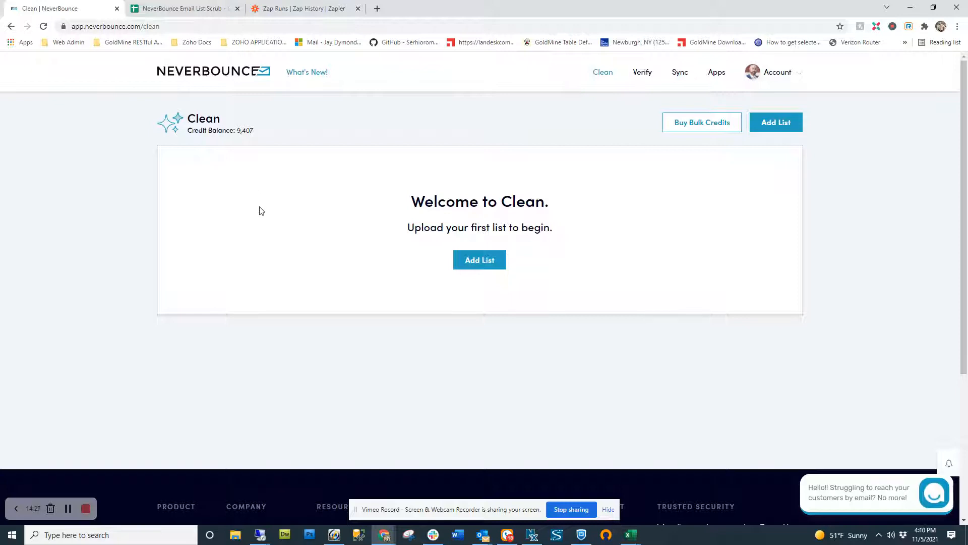
# Switch to Zapier and open its directory of apps that work with Zapier.
pyautogui.click(298, 9)
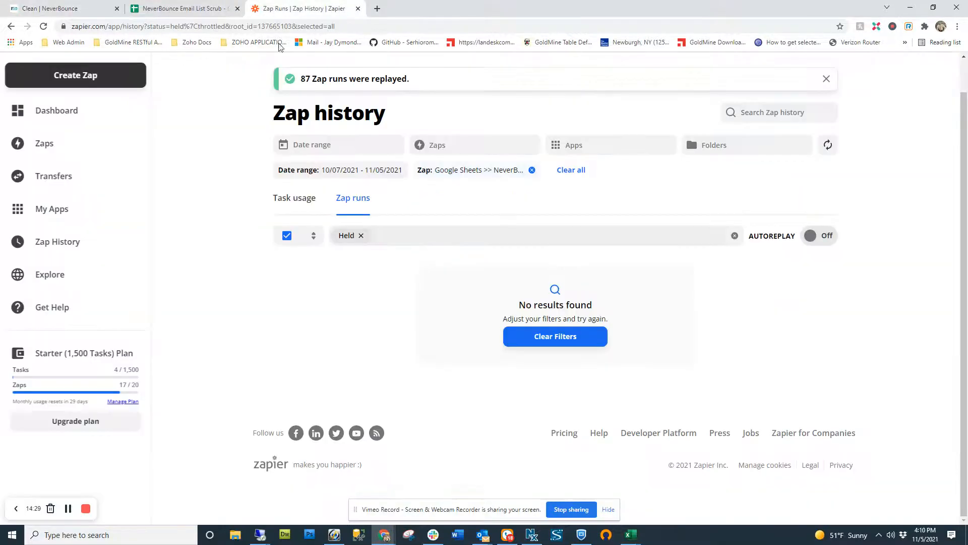
pyautogui.scroll(1, 184, 132)
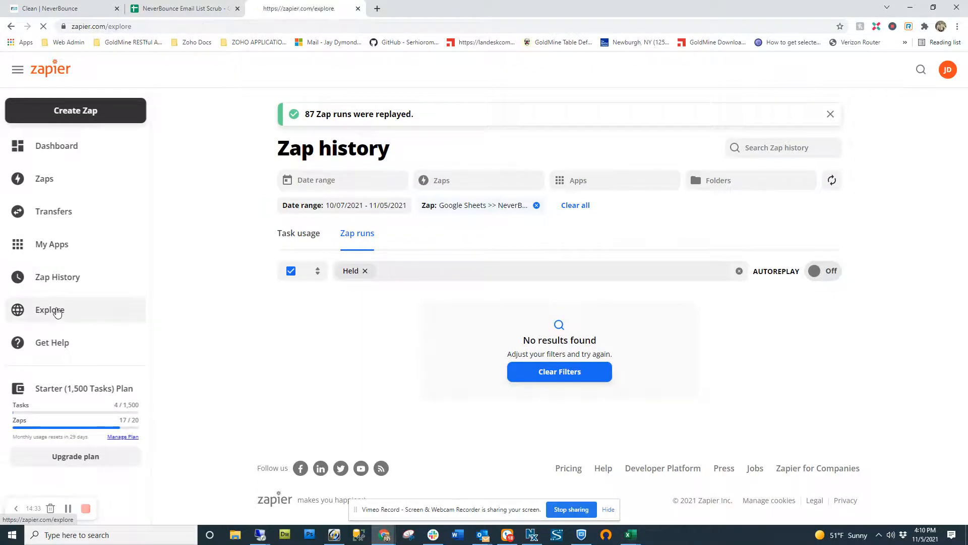
pyautogui.click(58, 310)
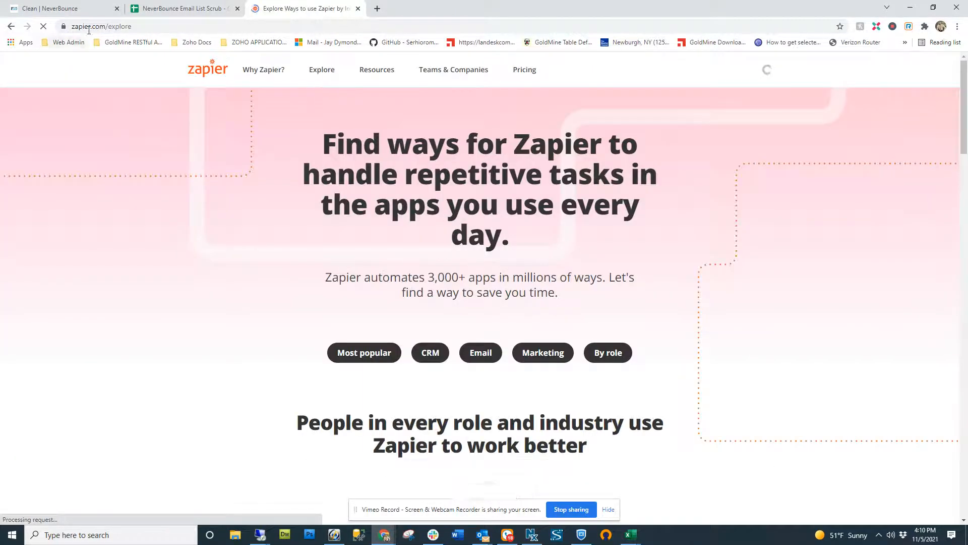
pyautogui.moveTo(324, 74)
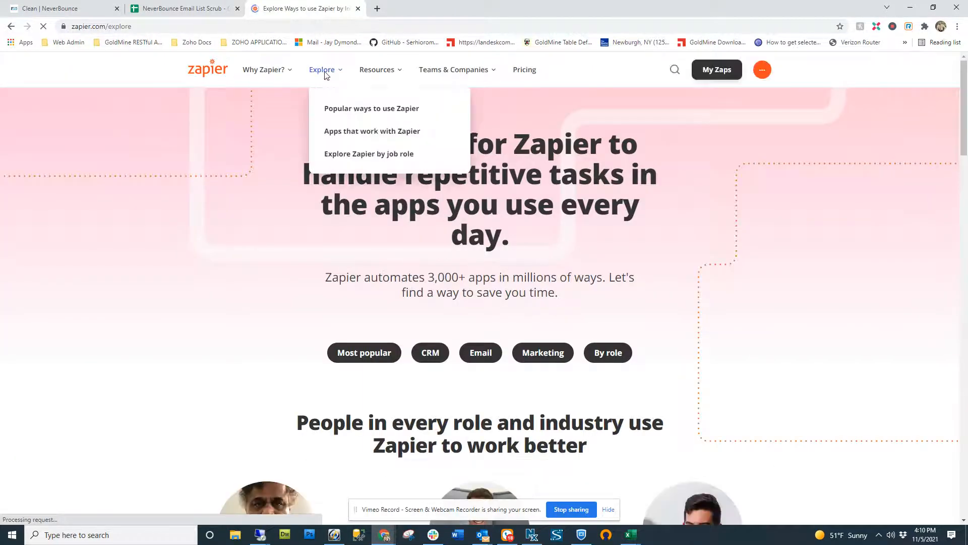
pyautogui.click(337, 139)
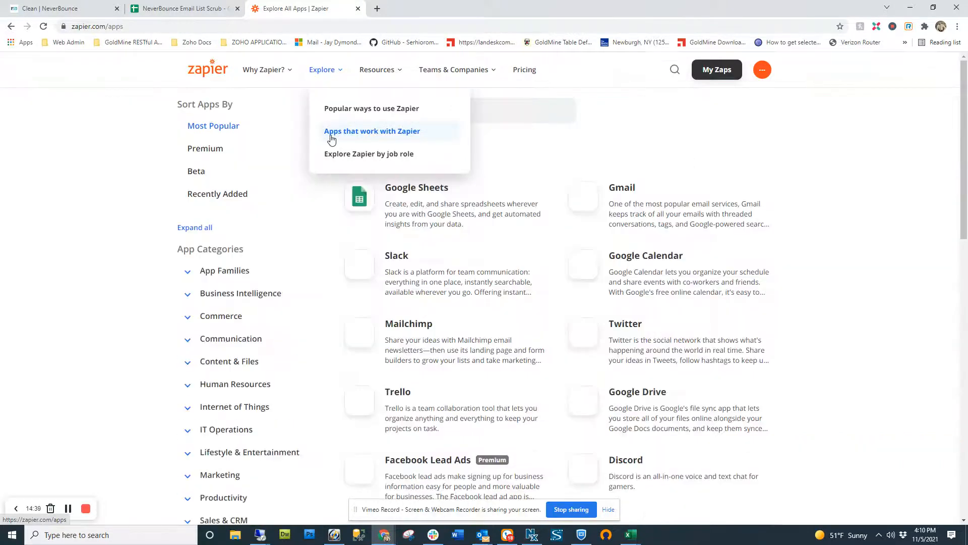
# Look over the app categories and search the app directory for "bounce".
pyautogui.scroll(-1, 184, 232)
pyautogui.scroll(-2, 184, 232)
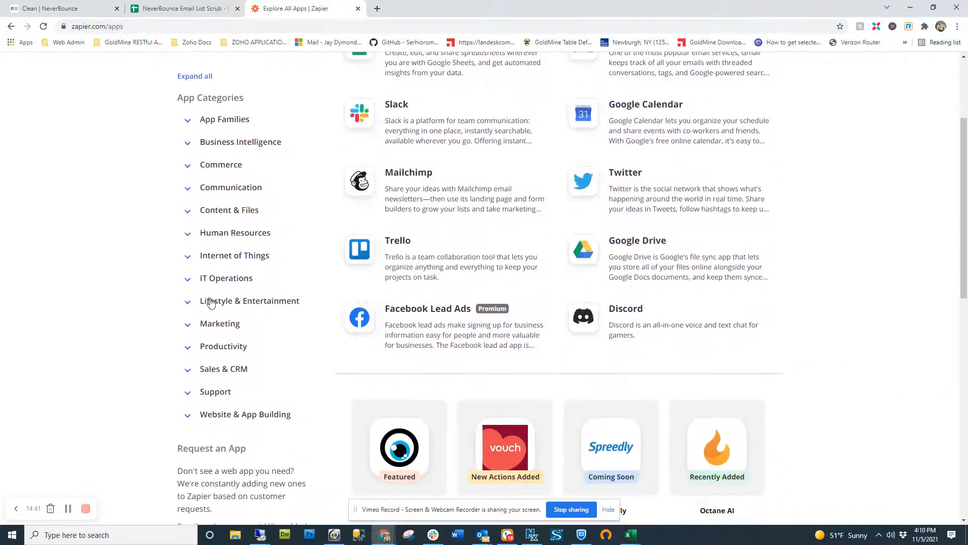
pyautogui.scroll(3, 226, 300)
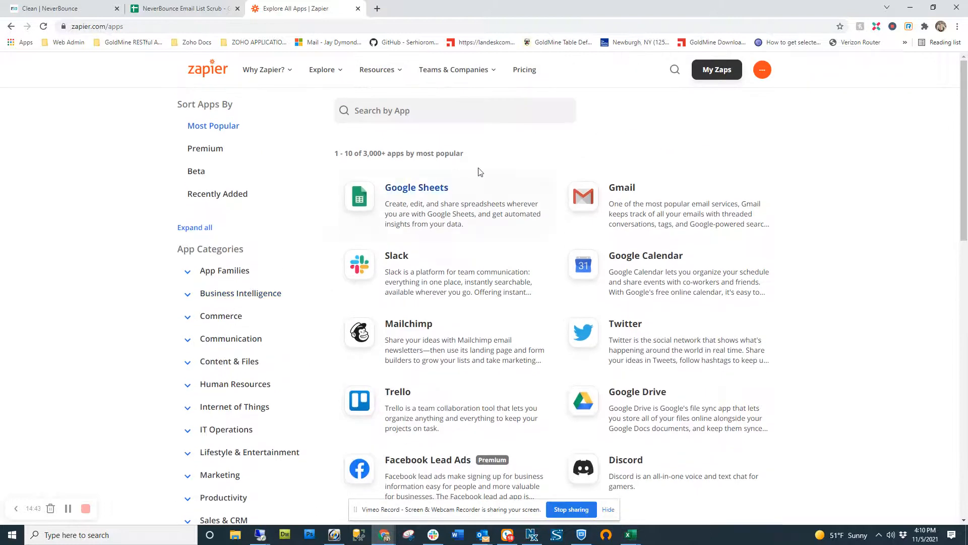
pyautogui.click(431, 114)
pyautogui.write('bounce')
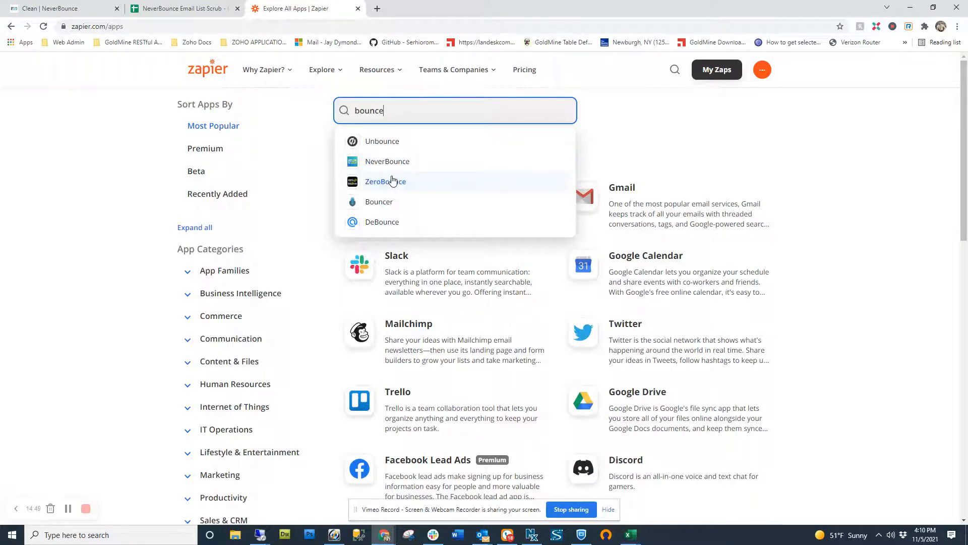
# Search the app directory for "list cleaning" instead, and clear the search text.
pyautogui.moveTo(394, 111); pyautogui.dragTo(339, 115)
pyautogui.write('list c')
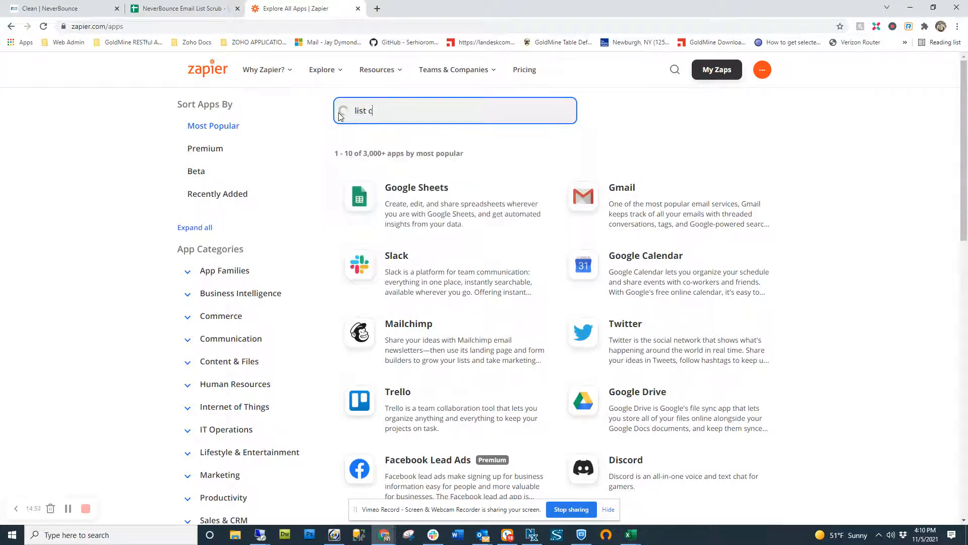
pyautogui.write('leaning')
pyautogui.press('BackSpace')
pyautogui.press('BackSpace')
pyautogui.press('BackSpace')
pyautogui.press('BackSpace')
pyautogui.press('BackSpace')
pyautogui.press('BackSpace')
pyautogui.press('BackSpace')
pyautogui.press('BackSpace')
pyautogui.press('BackSpace')
pyautogui.press('BackSpace')
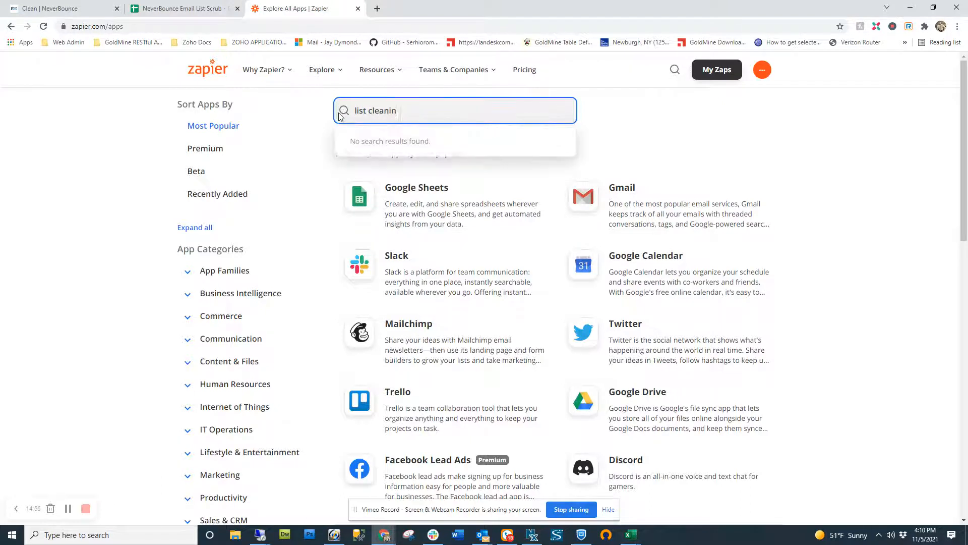
pyautogui.press('BackSpace')
pyautogui.press('BackSpace')
pyautogui.press('BackSpace')
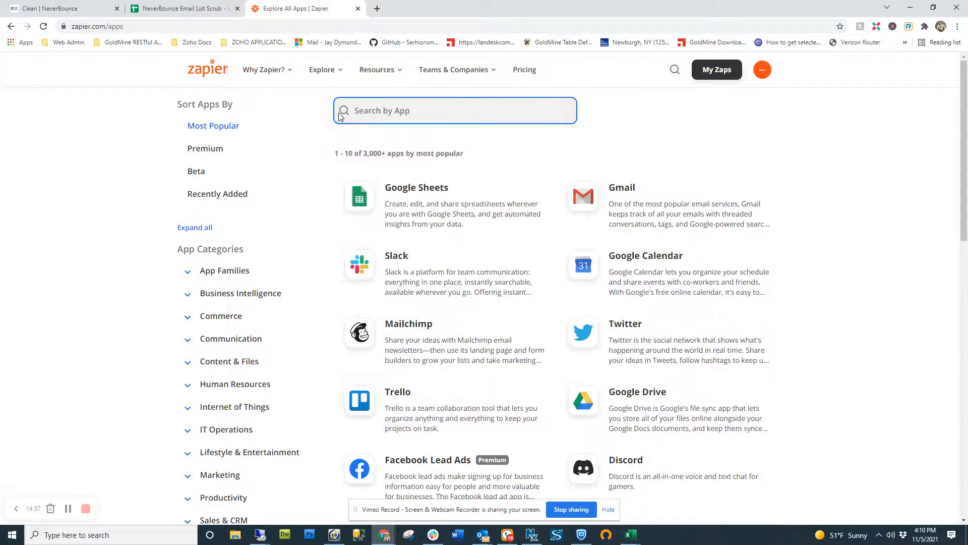
# Search the app directory for "email address", and shorten the search term to "email" to look through the matching apps.
pyautogui.write('email add')
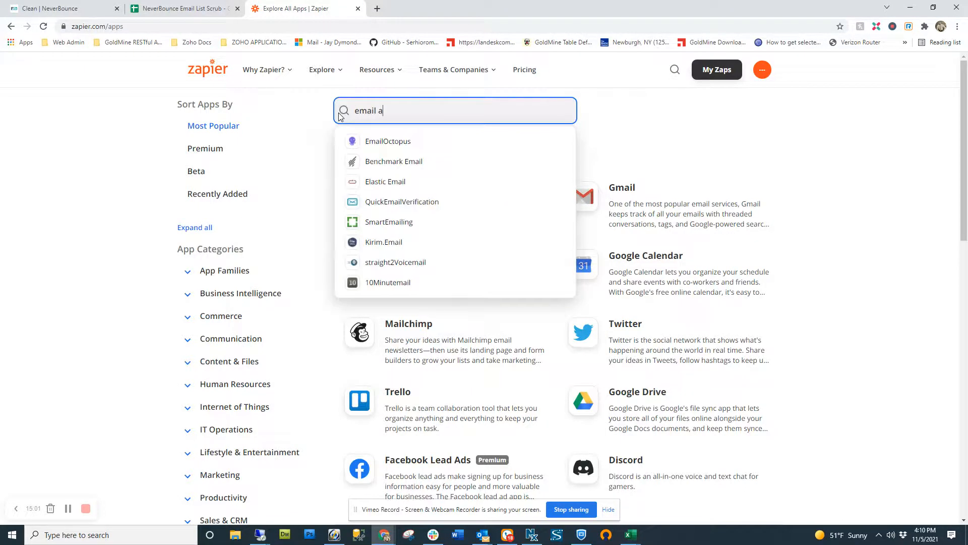
pyautogui.press('BackSpace')
pyautogui.press('BackSpace')
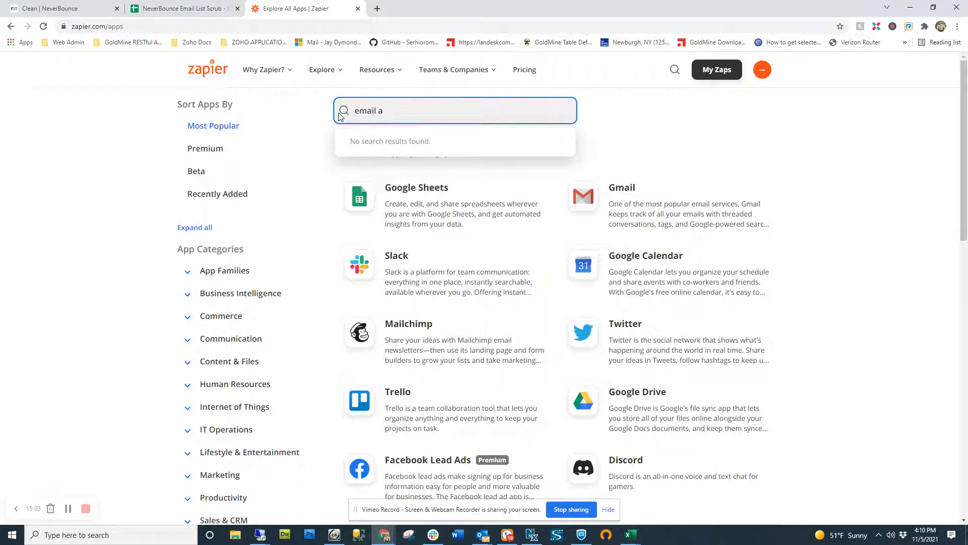
pyautogui.write('ddress')
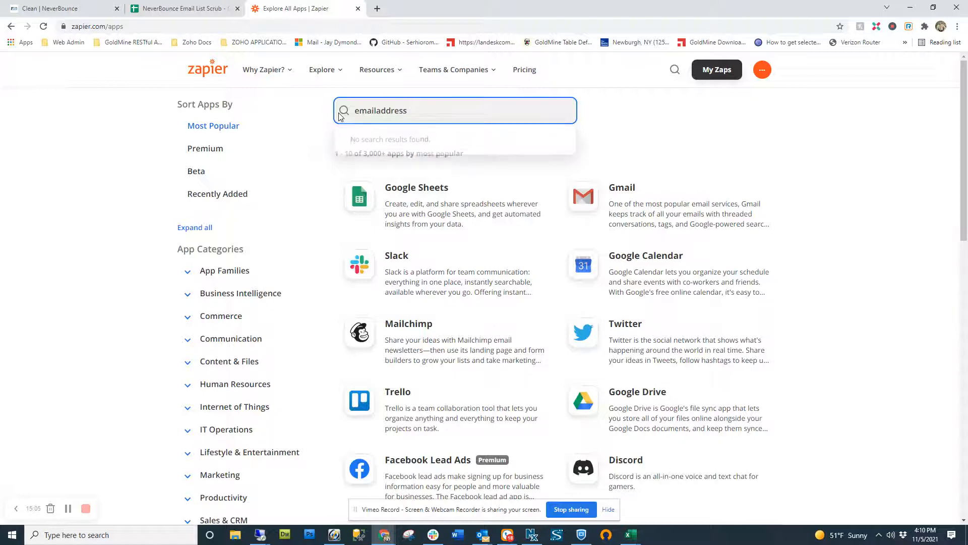
pyautogui.press('BackSpace')
pyautogui.press('BackSpace')
pyautogui.press('BackSpace')
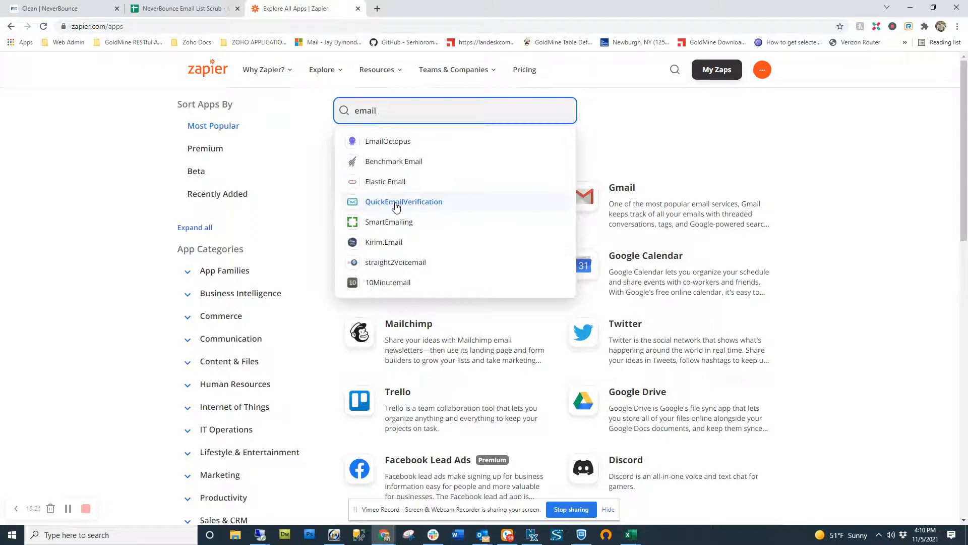
# Dismiss the app search and the Gmail details, and return to the NeverBounce Clean page.
pyautogui.click(763, 201)
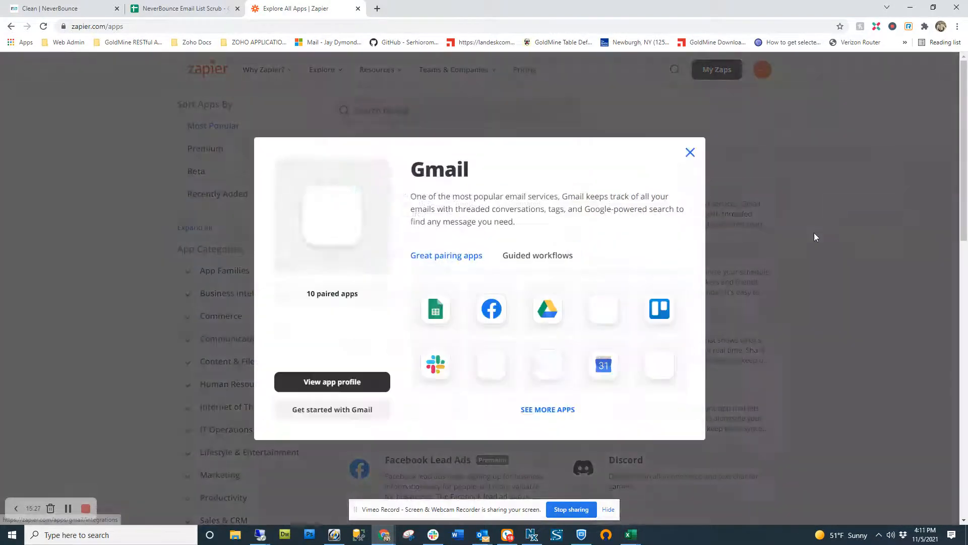
pyautogui.click(693, 156)
pyautogui.scroll(-2, 839, 287)
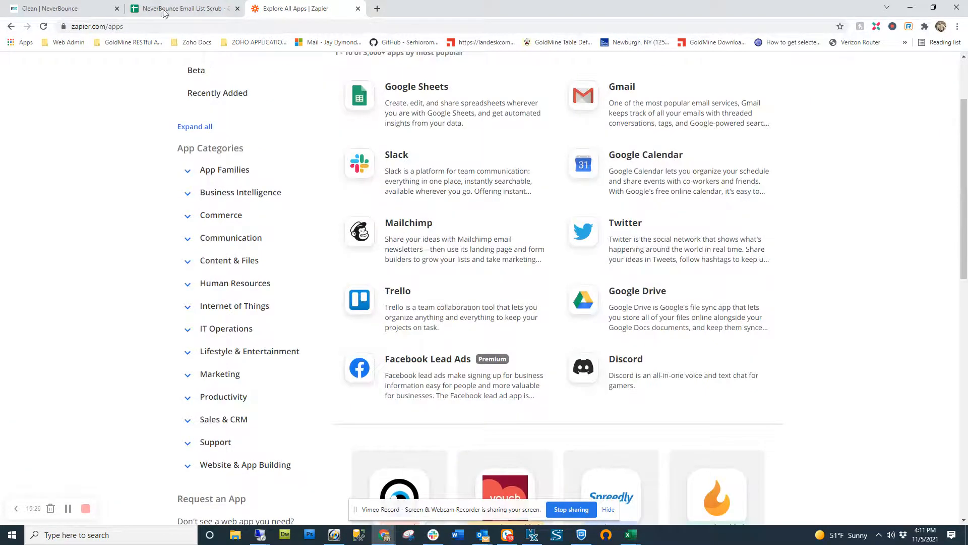
pyautogui.click(72, 8)
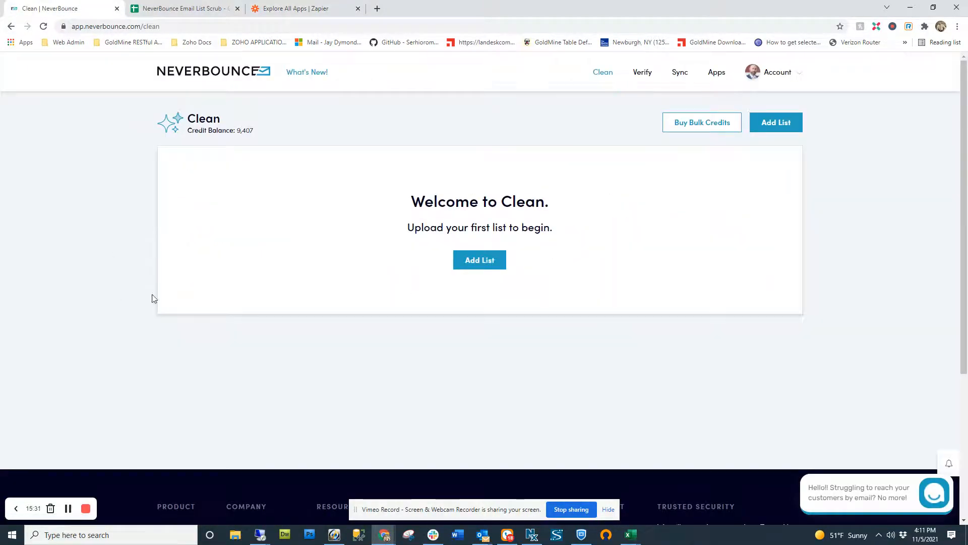